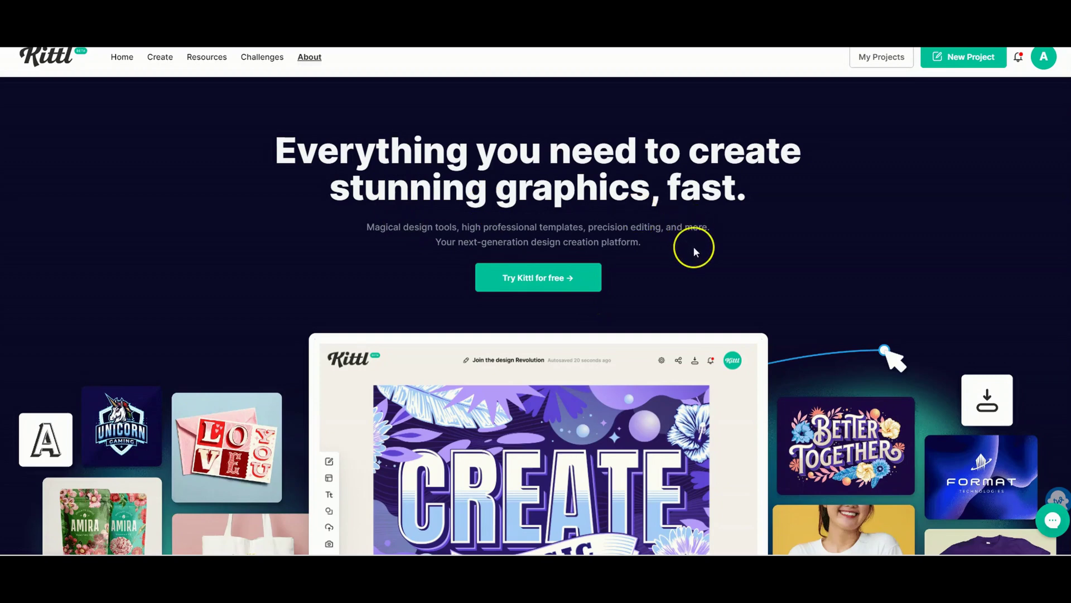
Step: Browse Kittl's About page and reveal the Create menu's creator tools for logos, T-shirts, posters, labels and cards
scroll(694, 252, "down", 1)
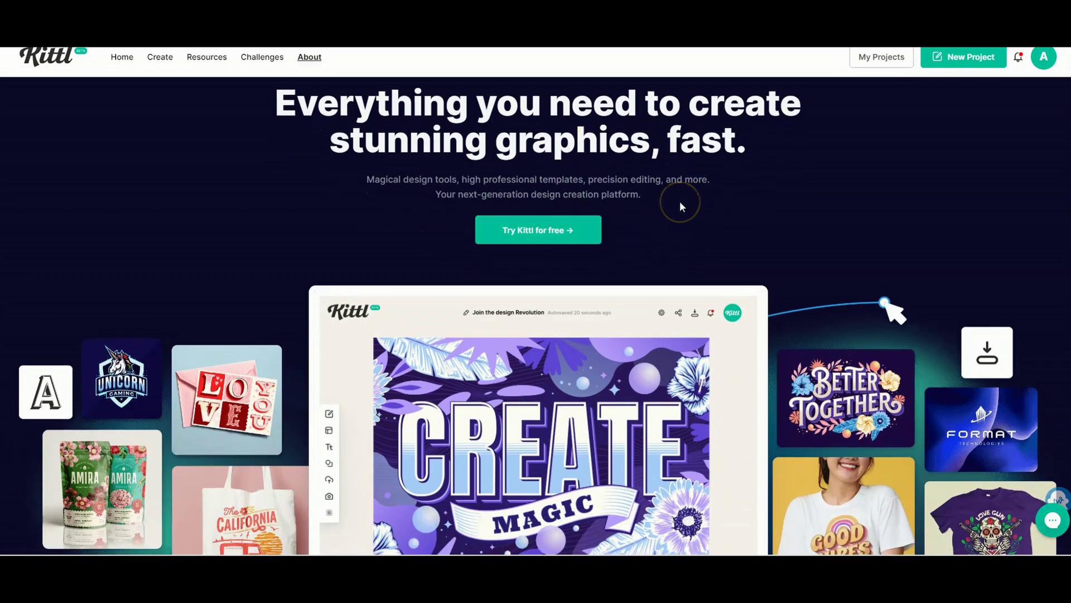
scroll(680, 203, "down", 2)
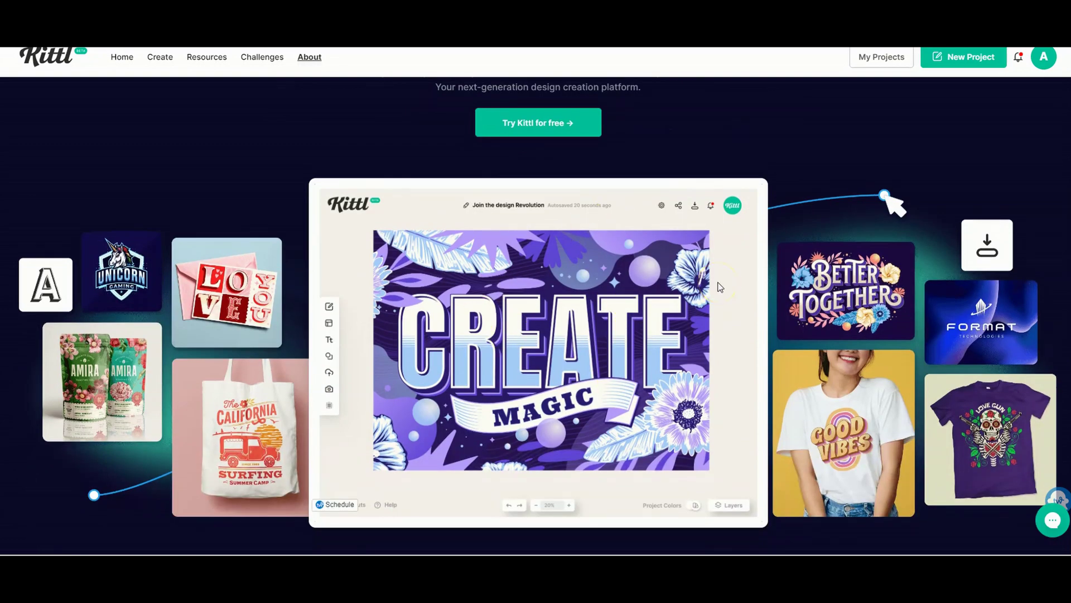
scroll(871, 351, "down", 2)
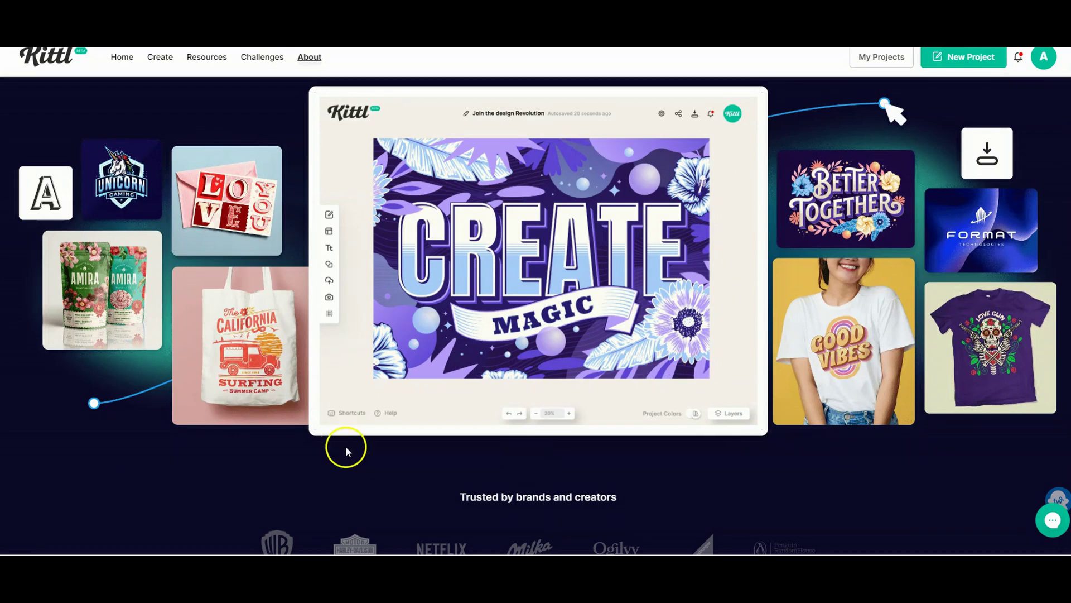
scroll(419, 346, "up", 5)
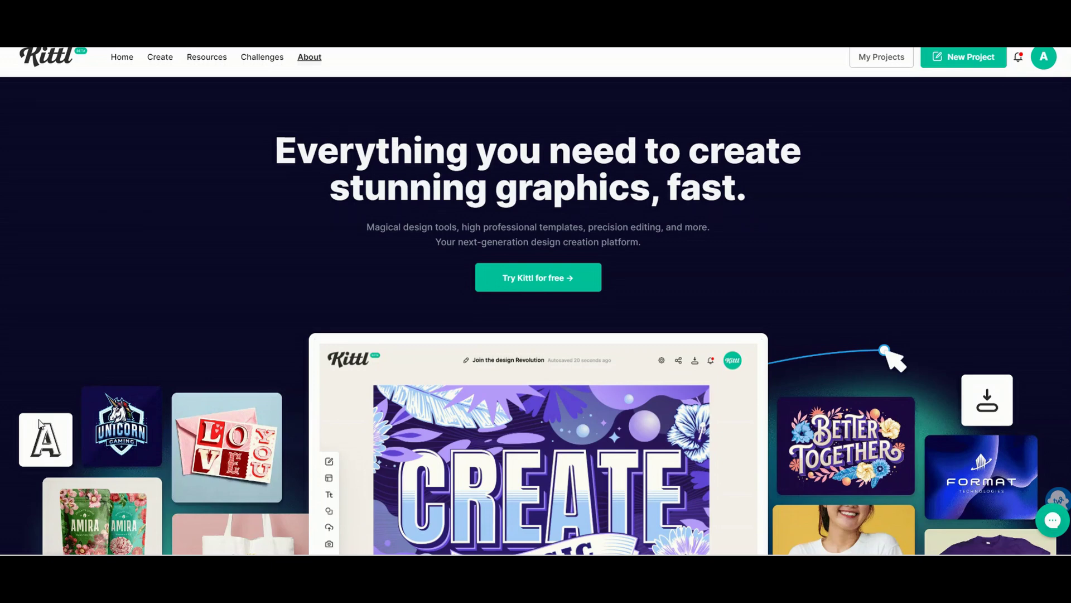
mouse_move(161, 60)
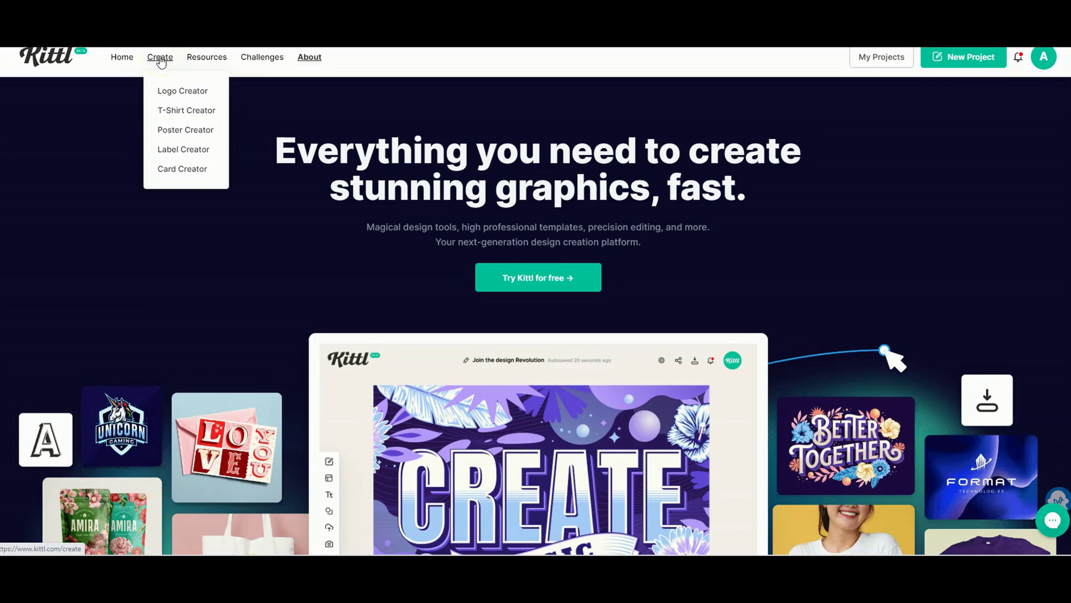
Step: Go to the T-Shirt Creator page from the Create menu and look it over
left_click(193, 111)
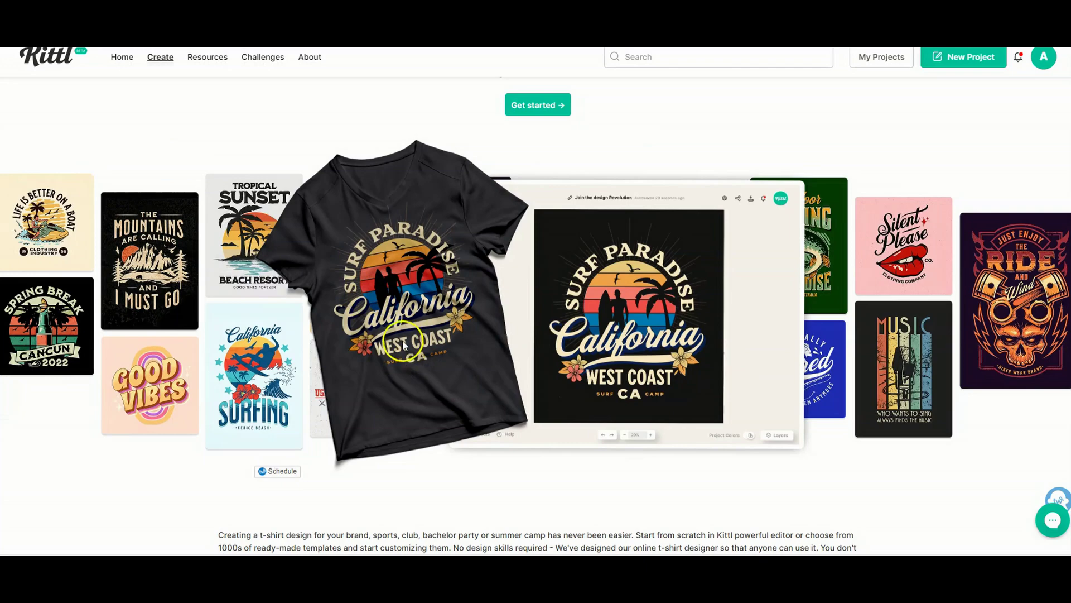
scroll(410, 346, "down", 10)
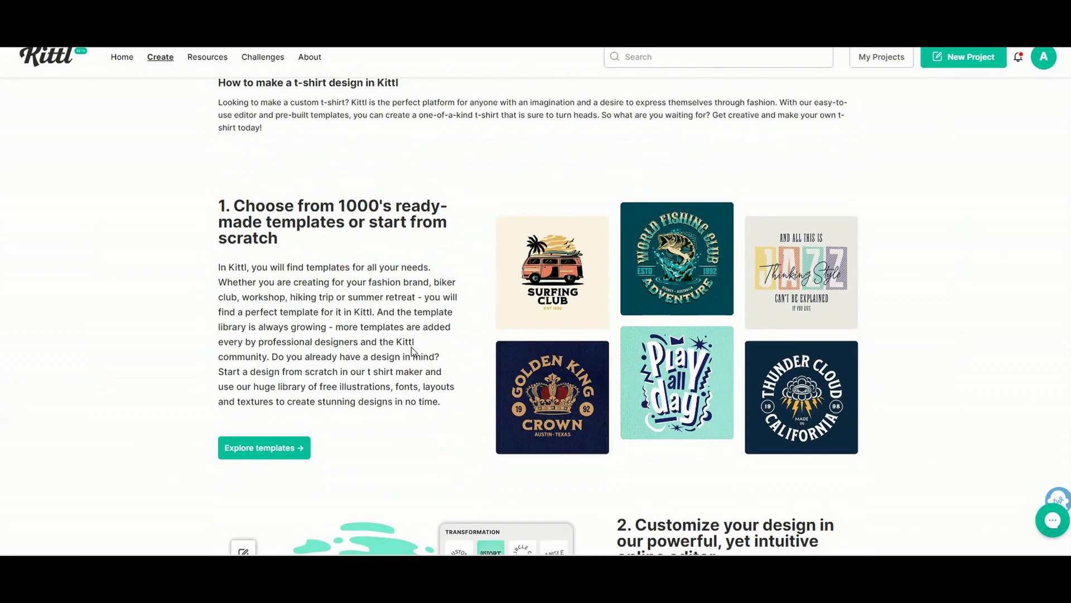
scroll(395, 311, "up", 10)
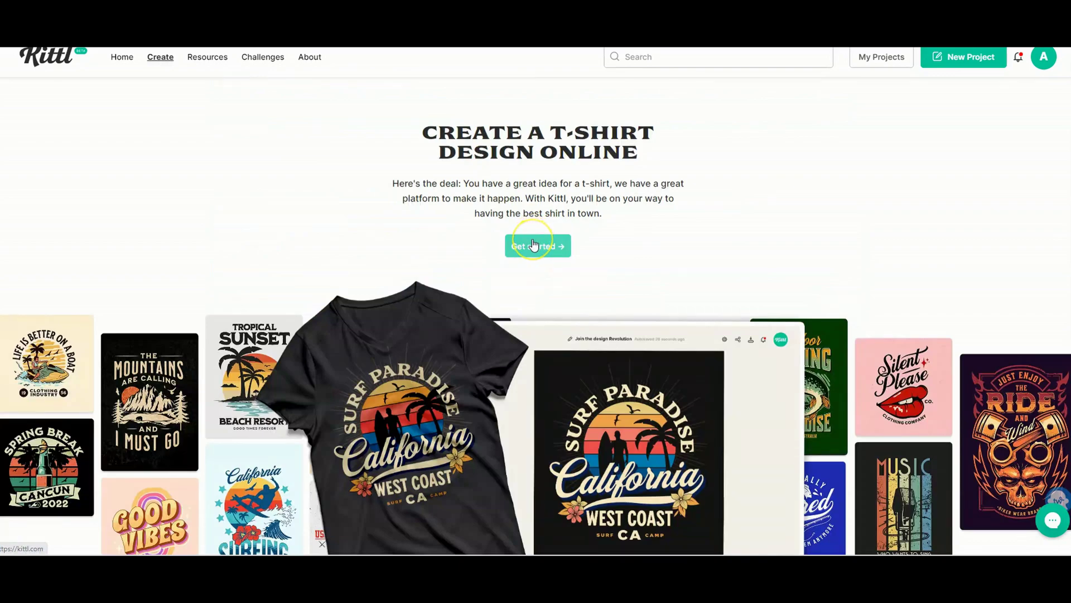
Step: Browse the template gallery and reach the Find Your Perfect Design search page
left_click(534, 244)
scroll(641, 282, "down", 6)
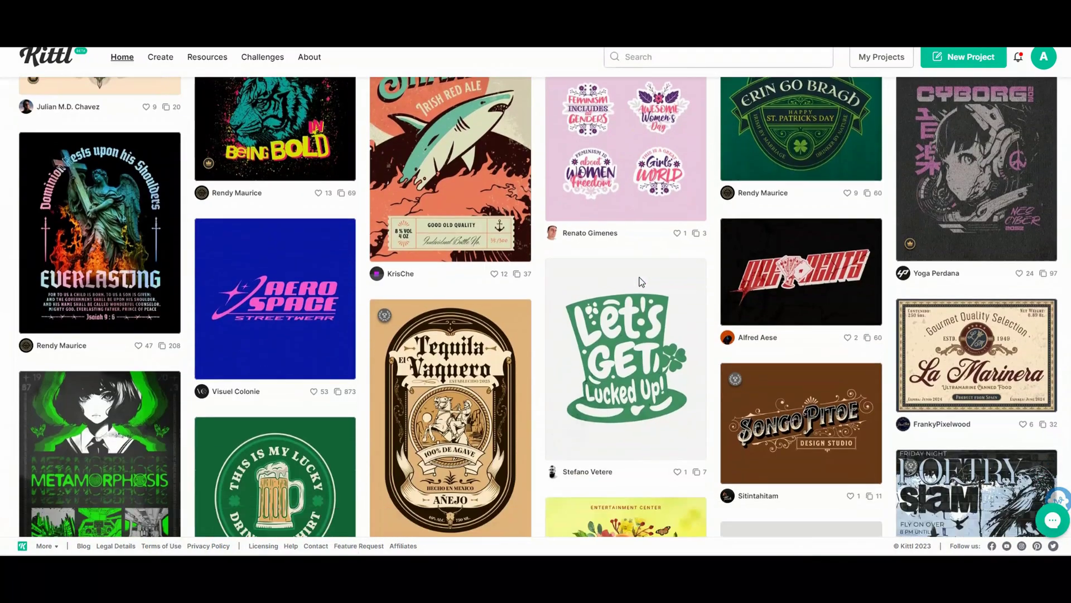
scroll(640, 282, "down", 11)
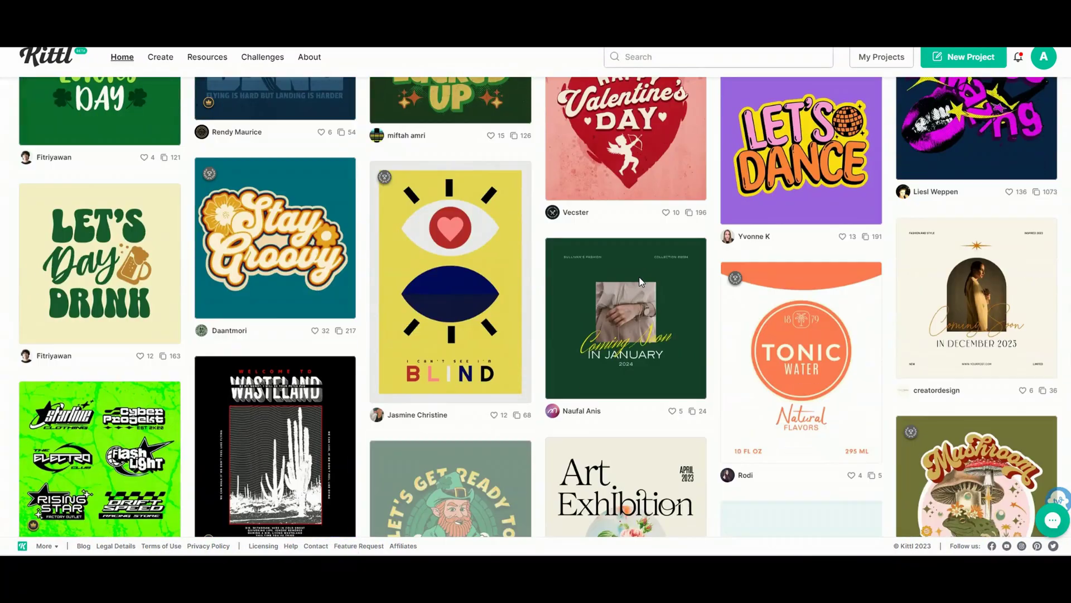
scroll(641, 282, "down", 14)
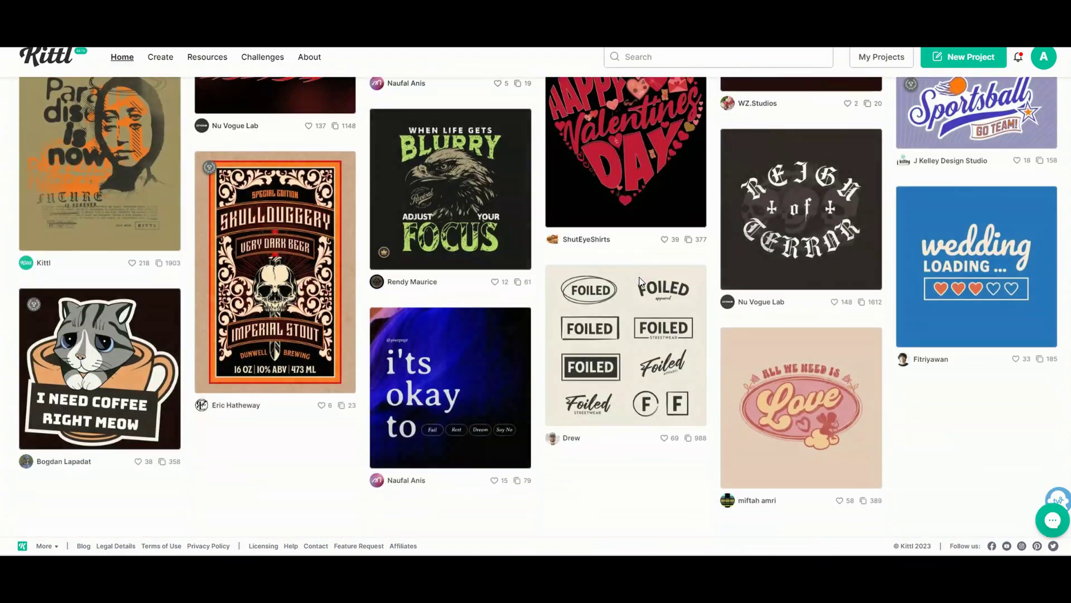
scroll(641, 282, "down", 3)
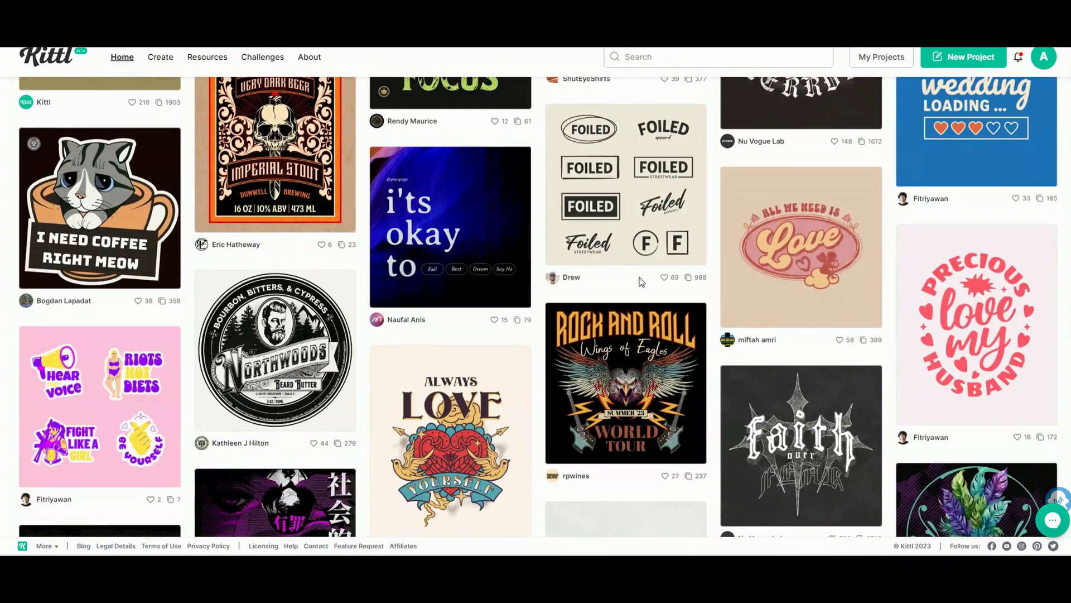
left_click(573, 364)
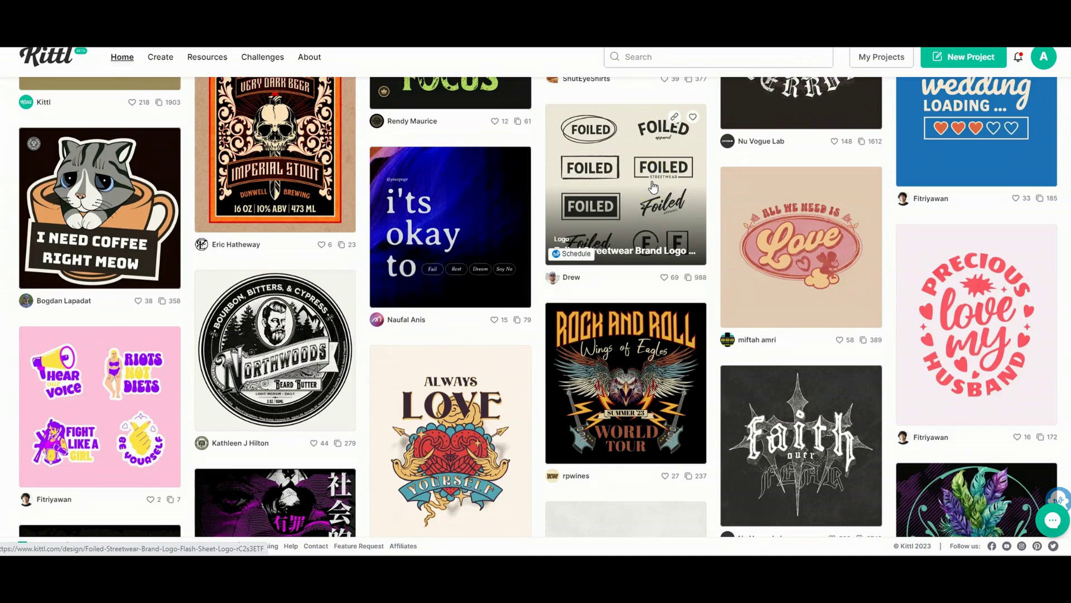
scroll(653, 186, "down", 8)
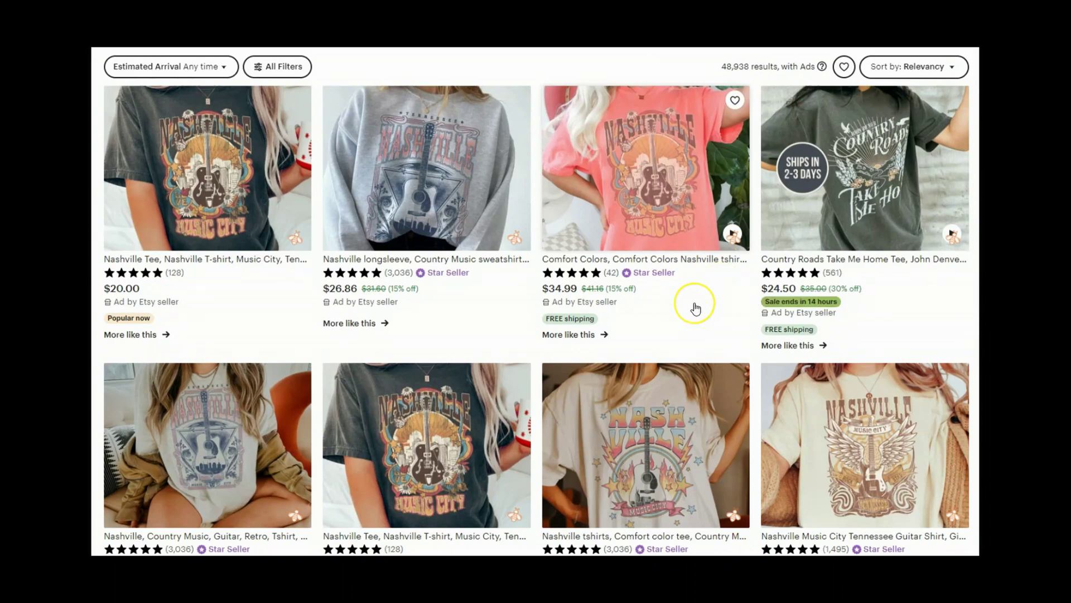
scroll(695, 307, "down", 3)
scroll(695, 307, "down", 7)
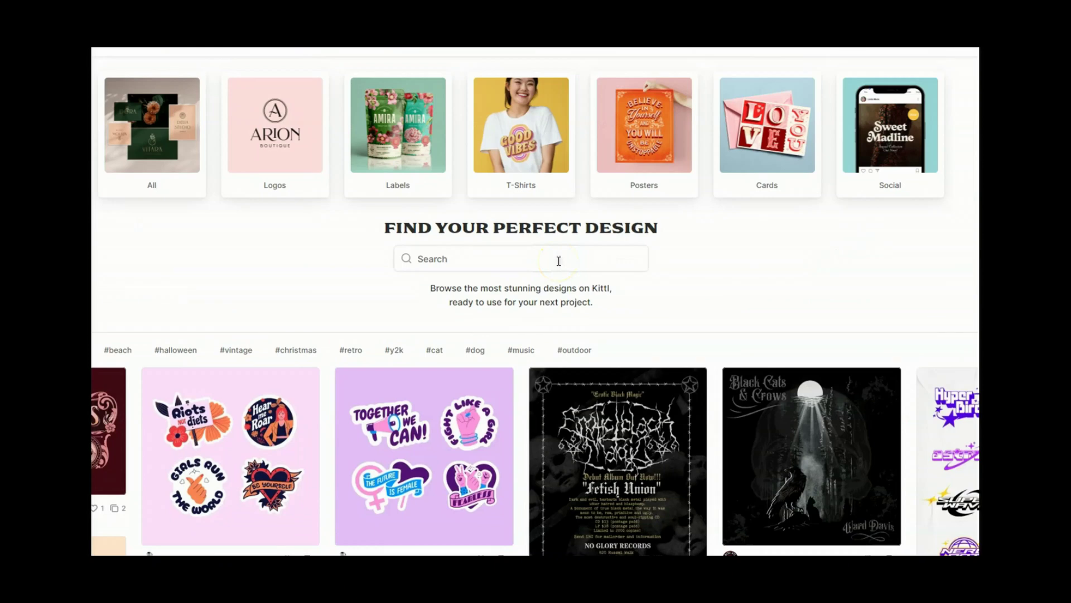
Step: Search the design templates for 'guitar' and scroll the results
left_click(559, 260)
type("guitar")
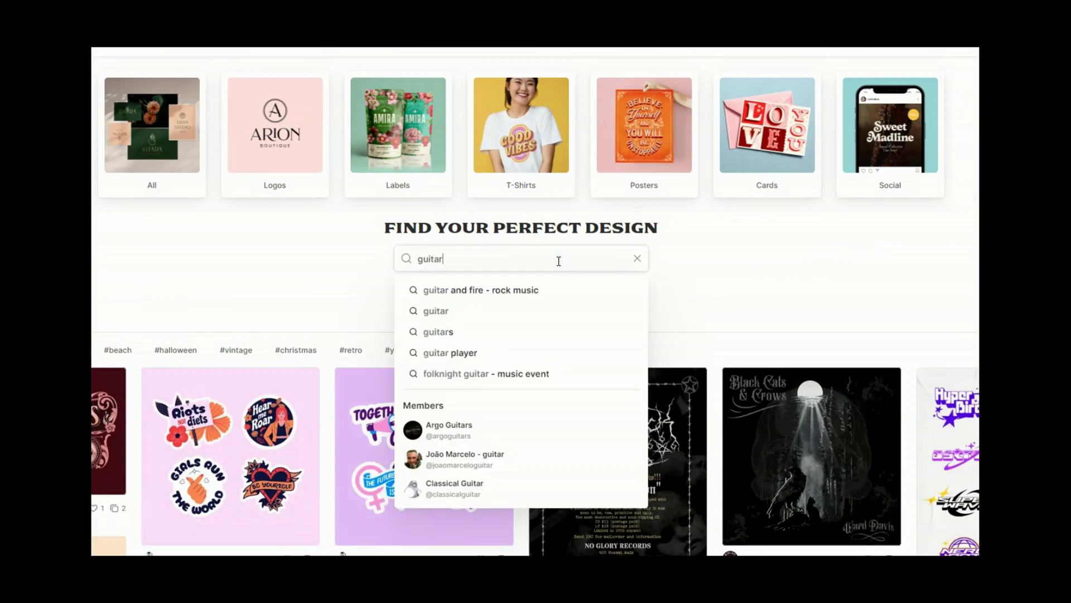
key("Return")
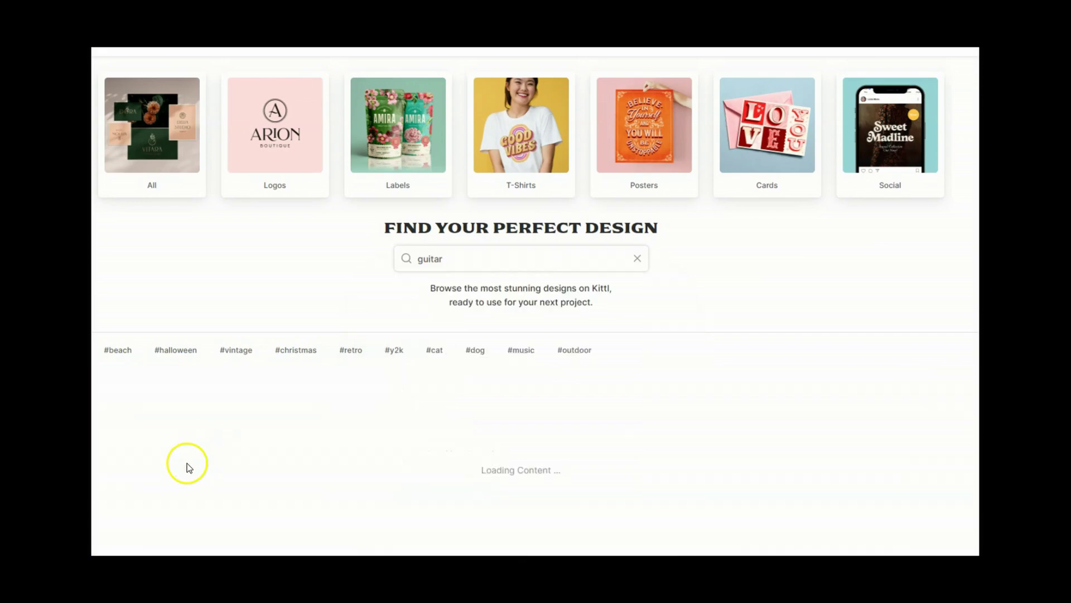
scroll(535, 301, "down", 5)
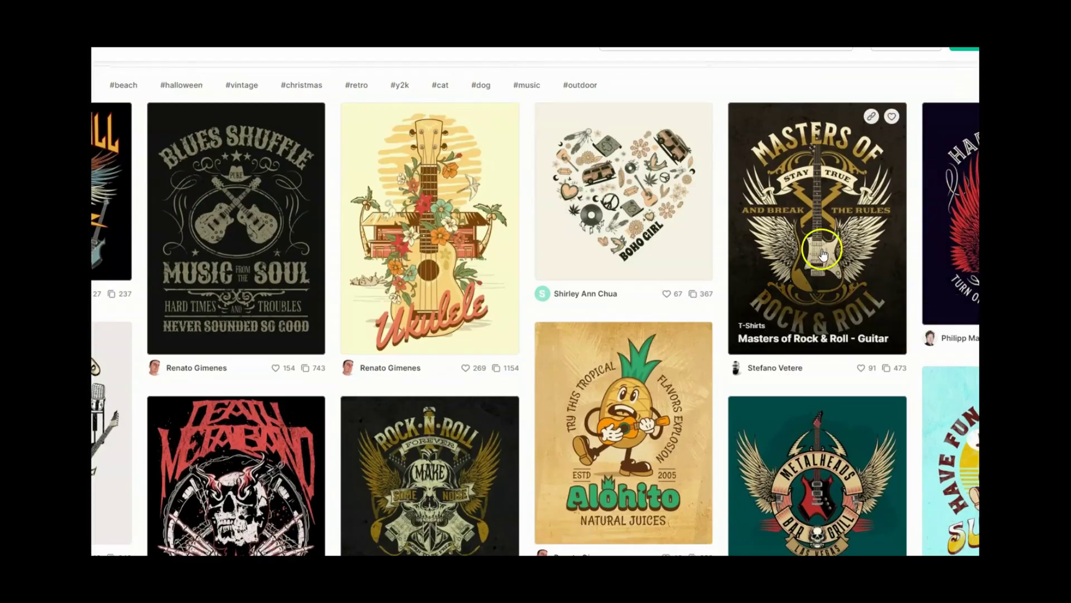
Step: Open the Masters of Rock & Roll design as a new project and select its curved headline
left_click(770, 268)
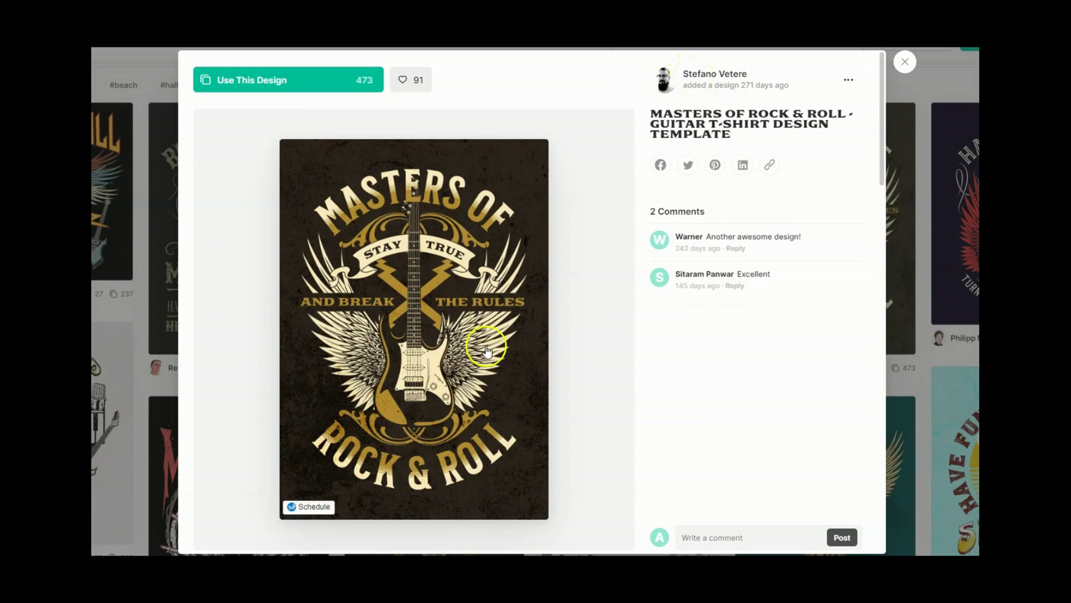
left_click(239, 83)
left_click(581, 170)
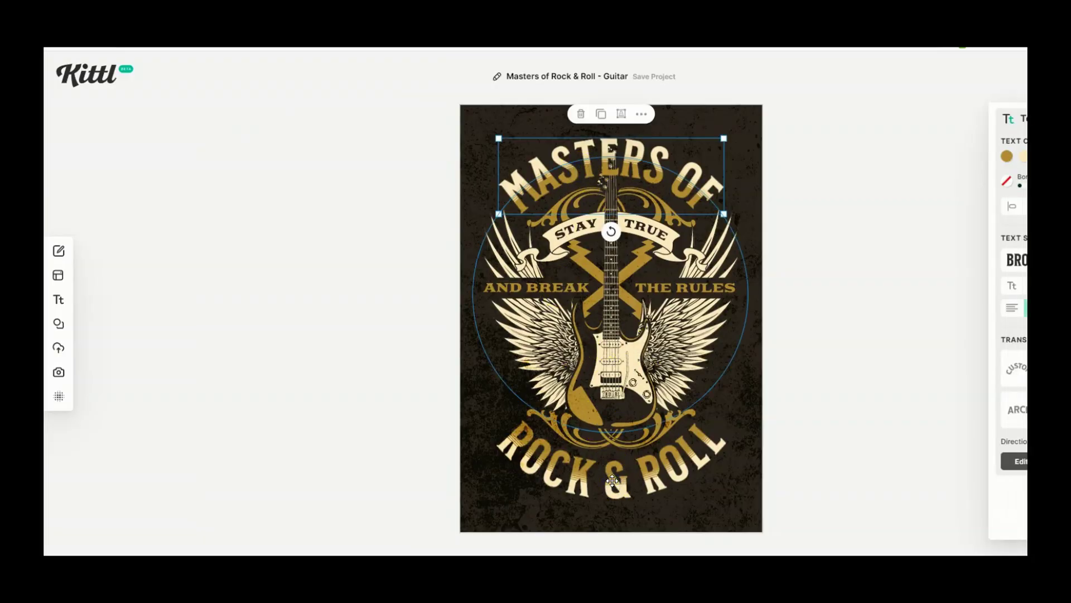
Step: Replace the MASTERS OF headline with NASHVILLE
key("Tab")
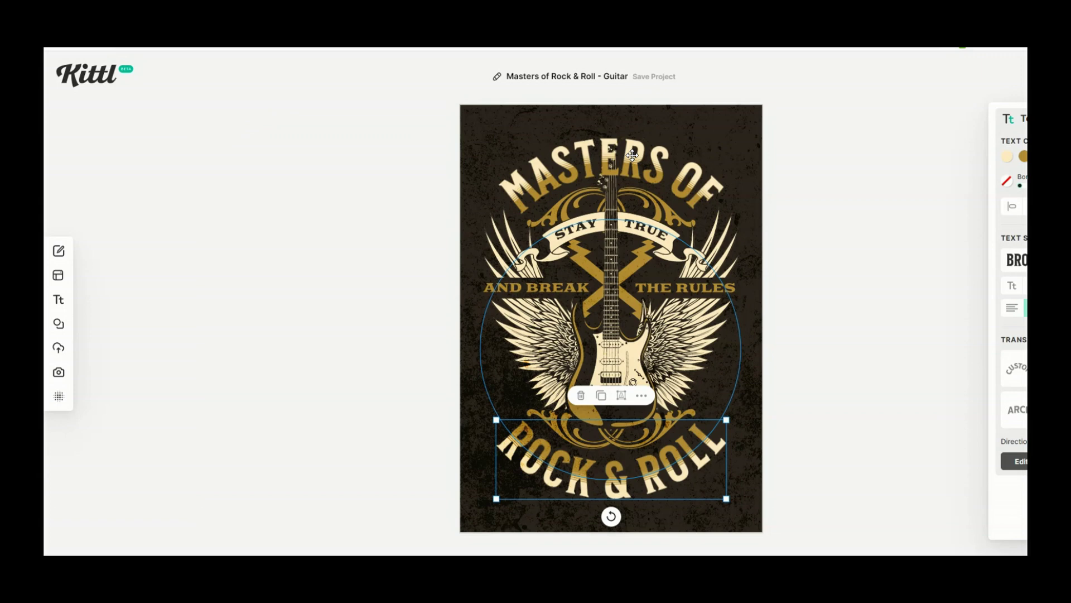
left_click(600, 160)
double_click(638, 170)
left_click_drag(525, 167, 695, 173)
type("NASH")
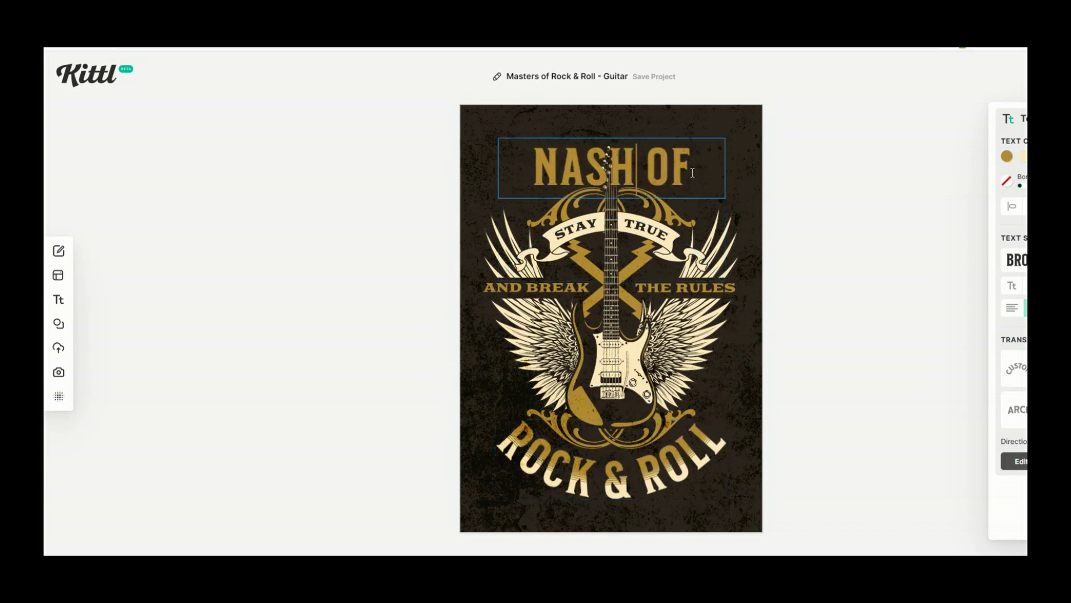
type("VILLE")
key("Delete")
key("Delete")
key("Delete")
left_click(670, 470)
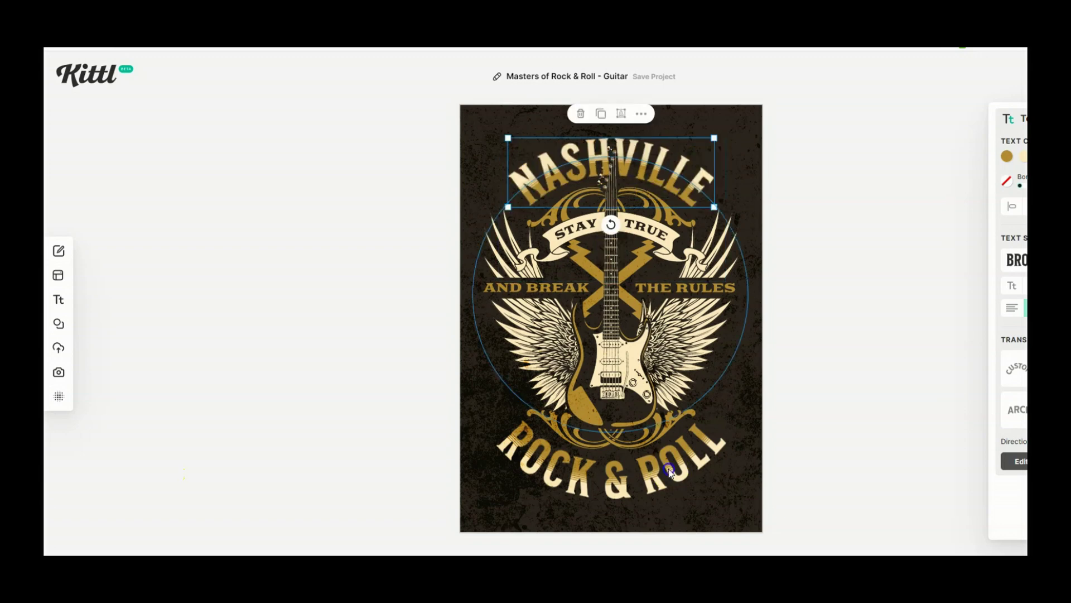
Step: Change the ROCK & ROLL text to MUSIC CITY
left_click(668, 469)
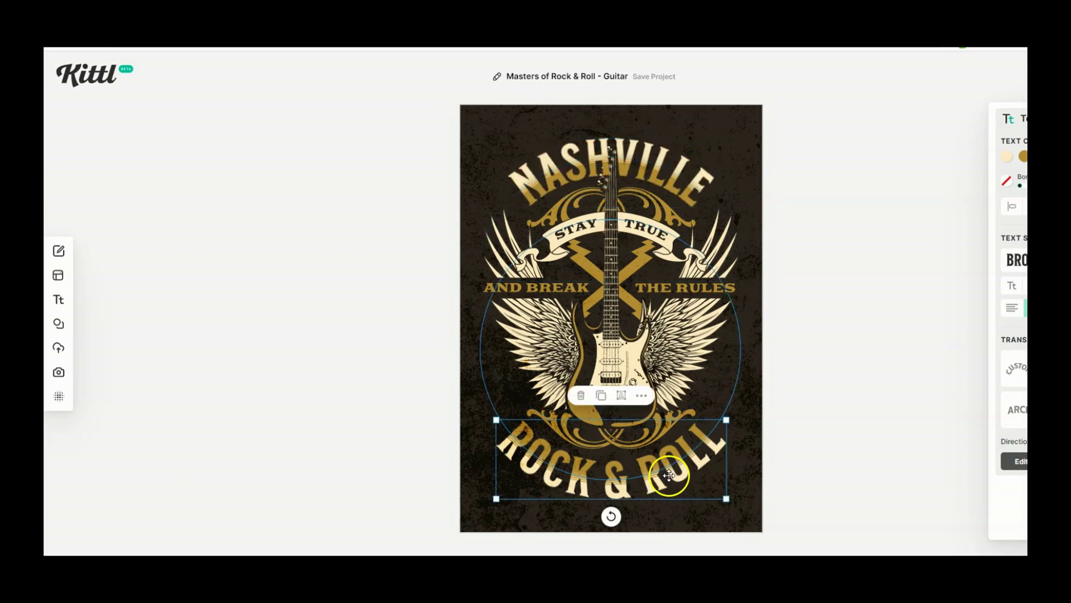
double_click(671, 476)
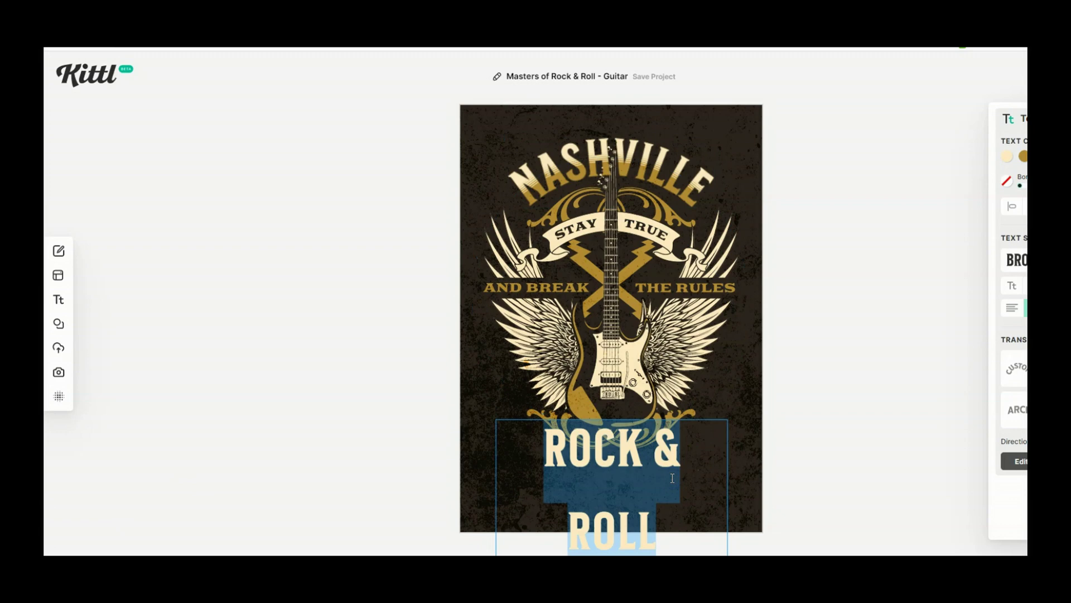
type("MUSIC CITY")
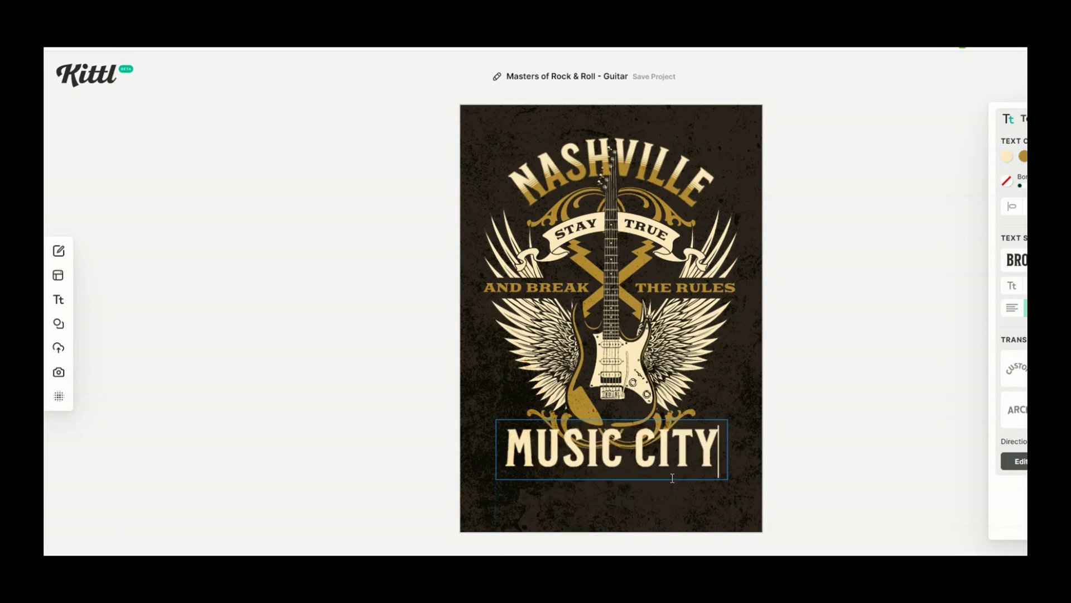
left_click(746, 367)
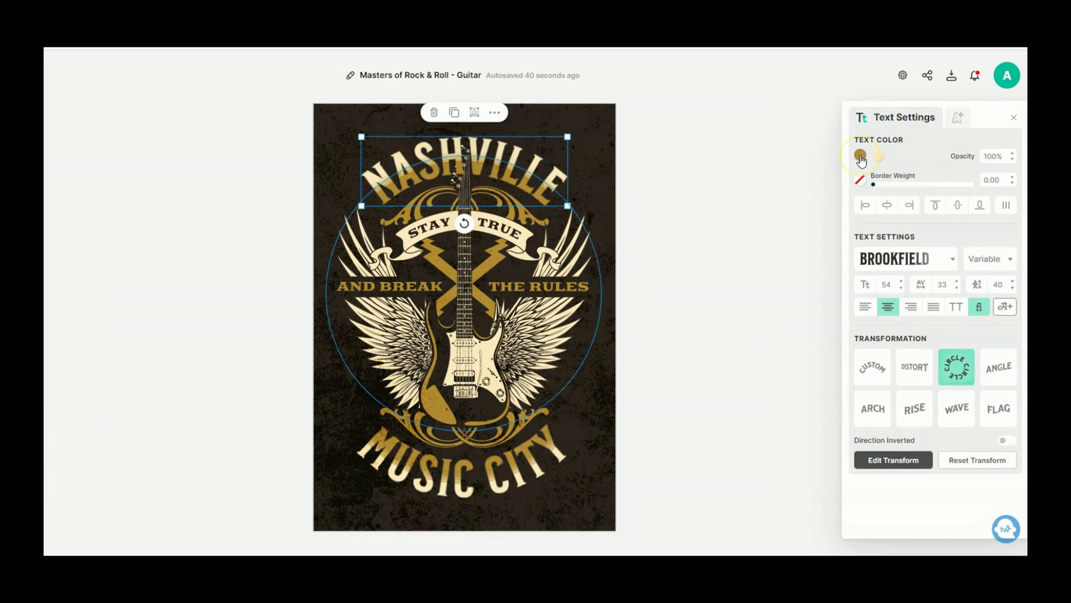
Step: Recolour the NASHVILLE headline from cream to a light pastel pink
left_click(860, 156)
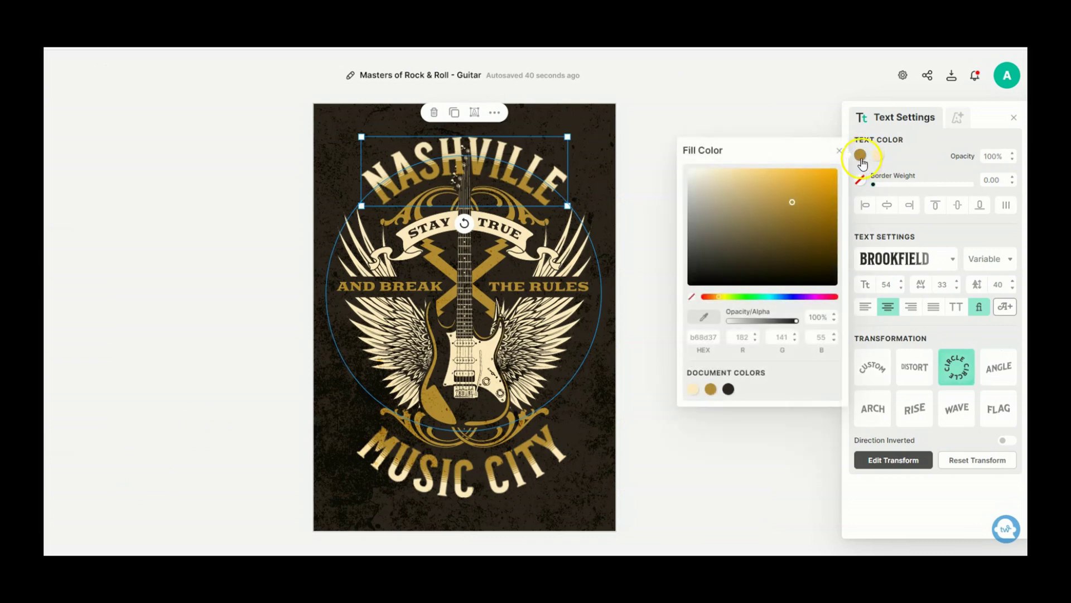
left_click(811, 298)
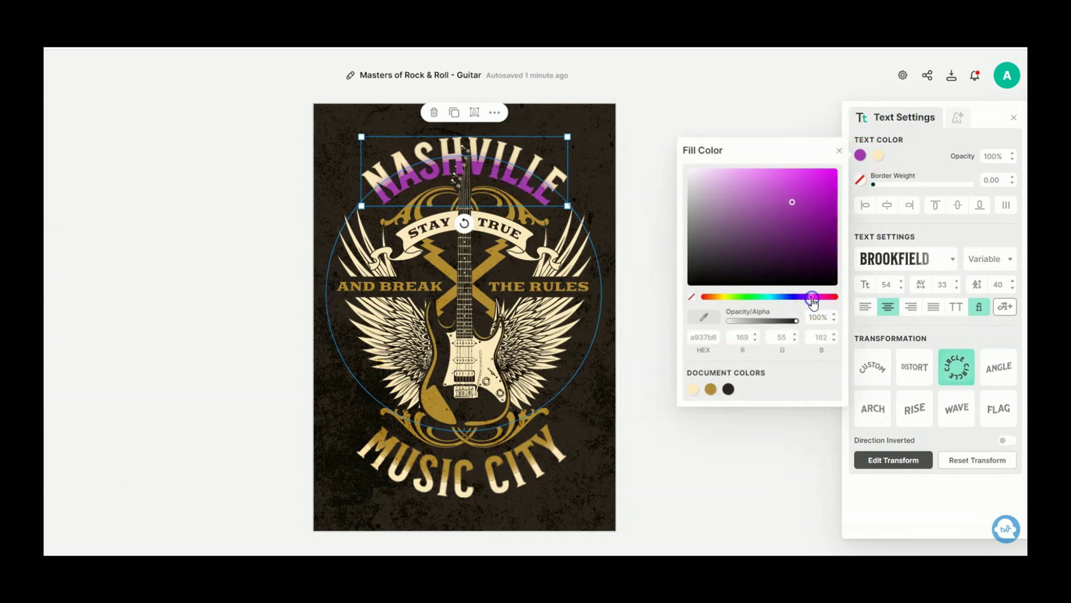
left_click_drag(813, 301, 823, 301)
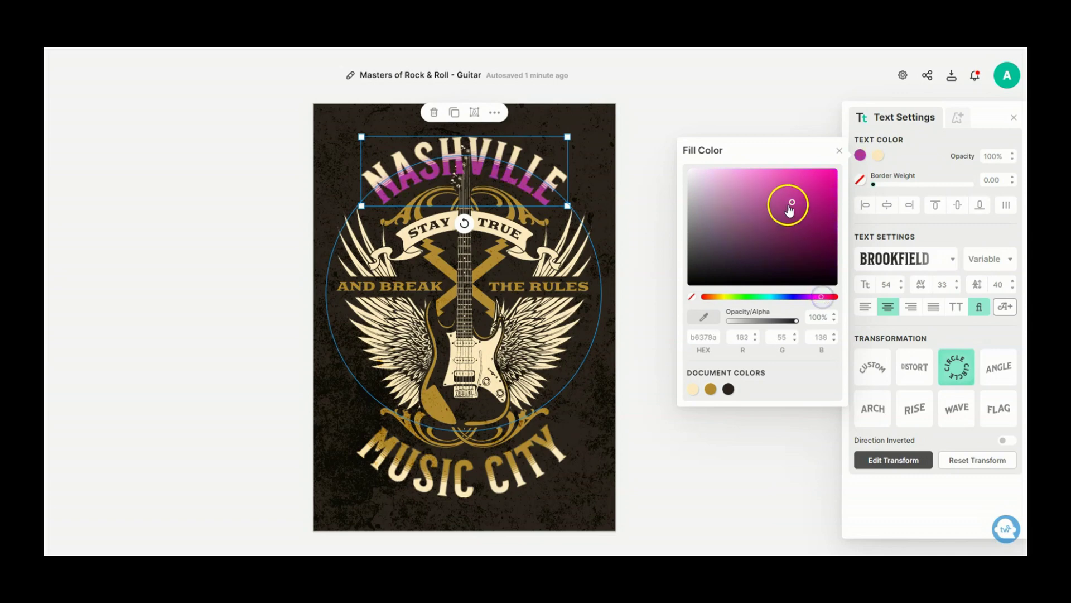
left_click_drag(792, 205, 718, 184)
left_click(481, 177)
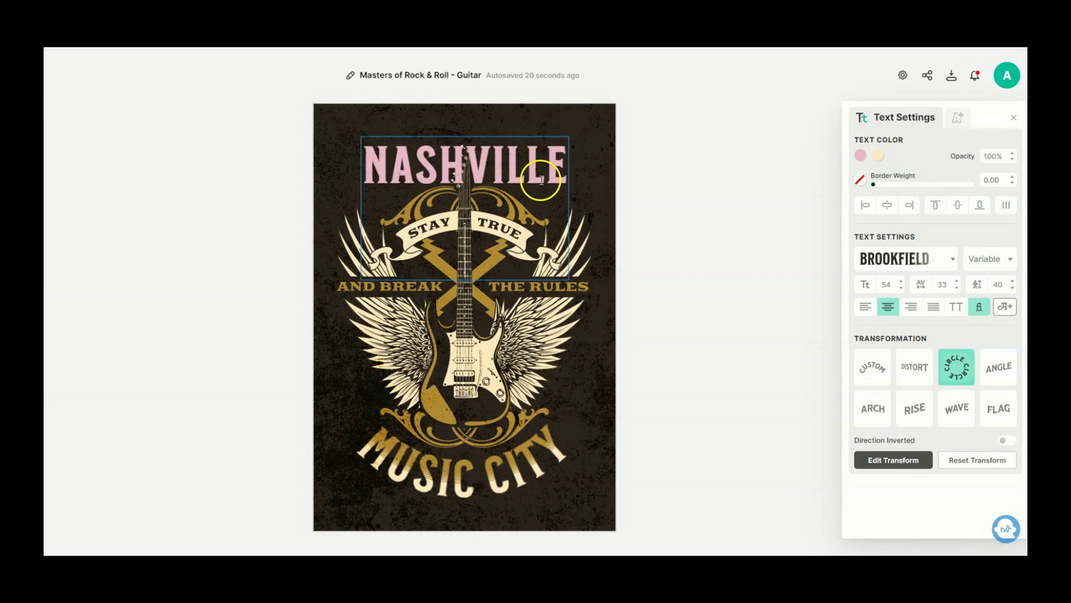
left_click(503, 468)
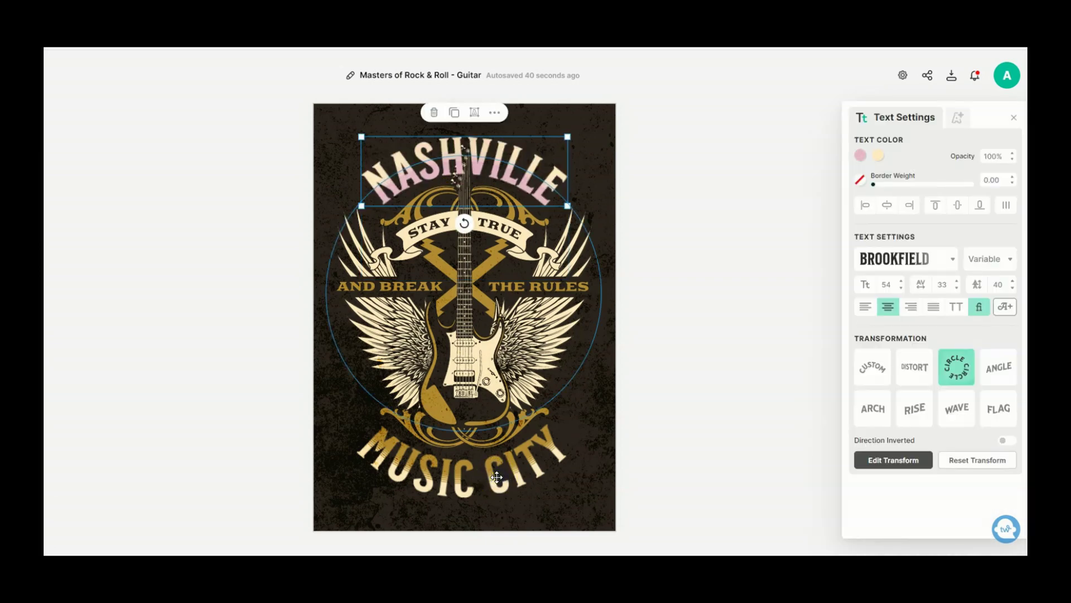
Step: Apply the NASHVILLE pastel pink from Document Colors to MUSIC CITY
double_click(496, 477)
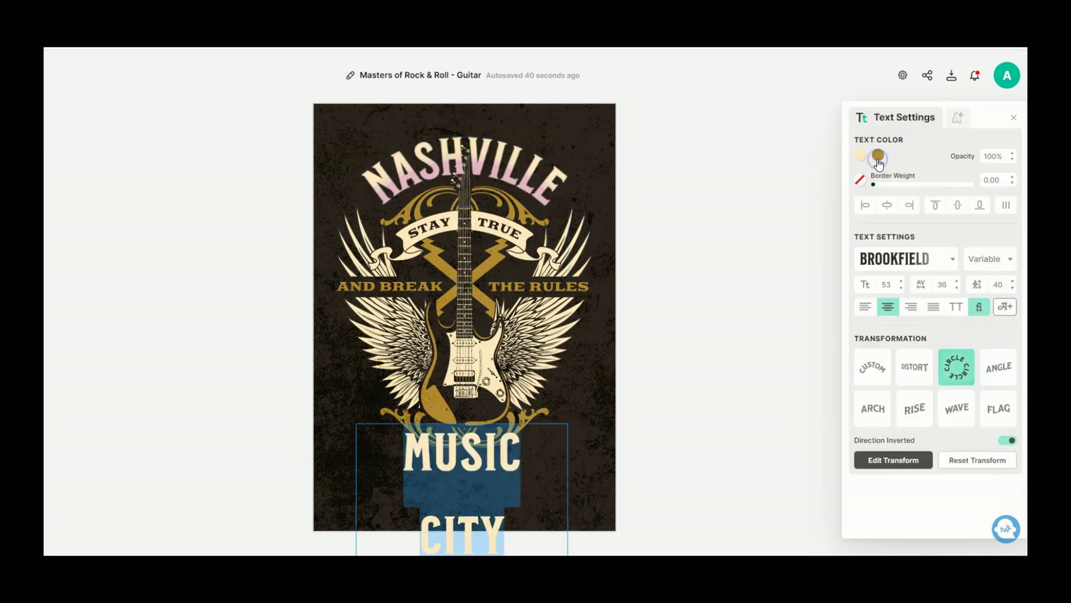
left_click(878, 157)
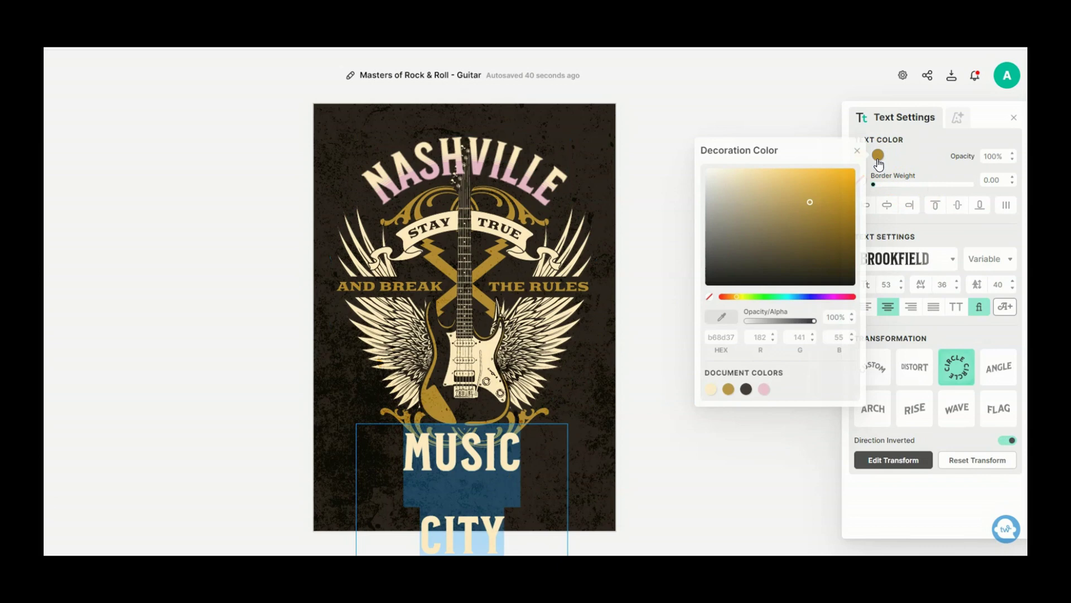
left_click(764, 390)
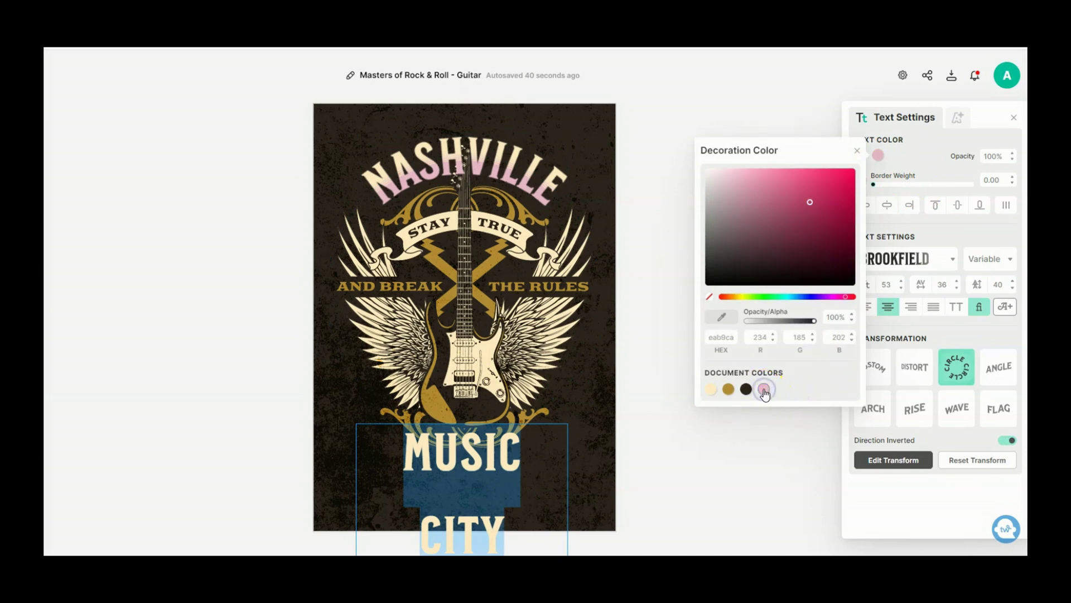
left_click(519, 207)
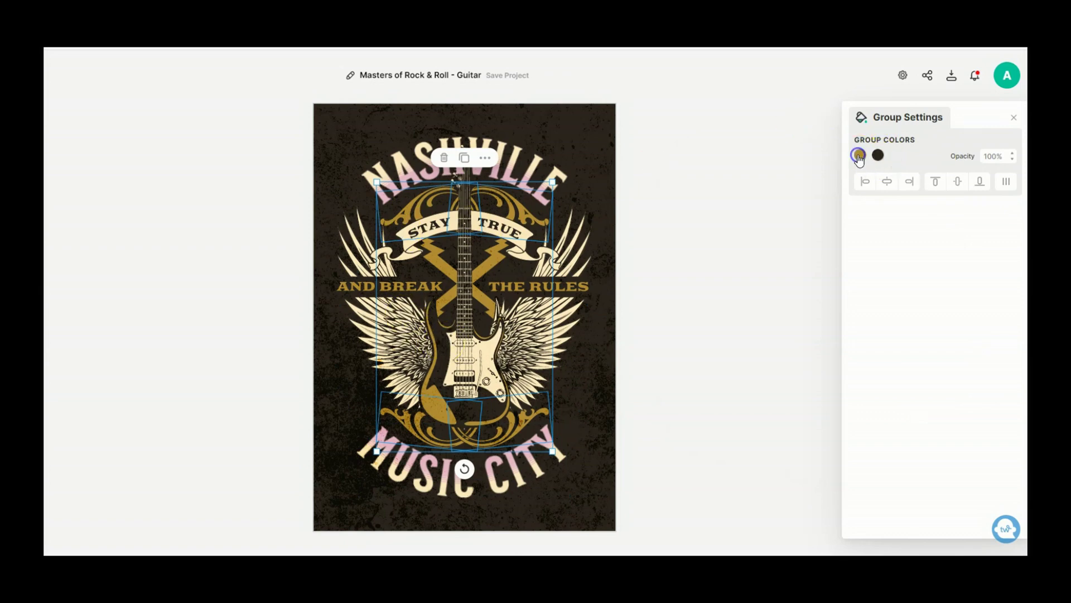
Step: Change the gold ornaments around the guitar to a near-black dark navy purple (14062e)
left_click(859, 155)
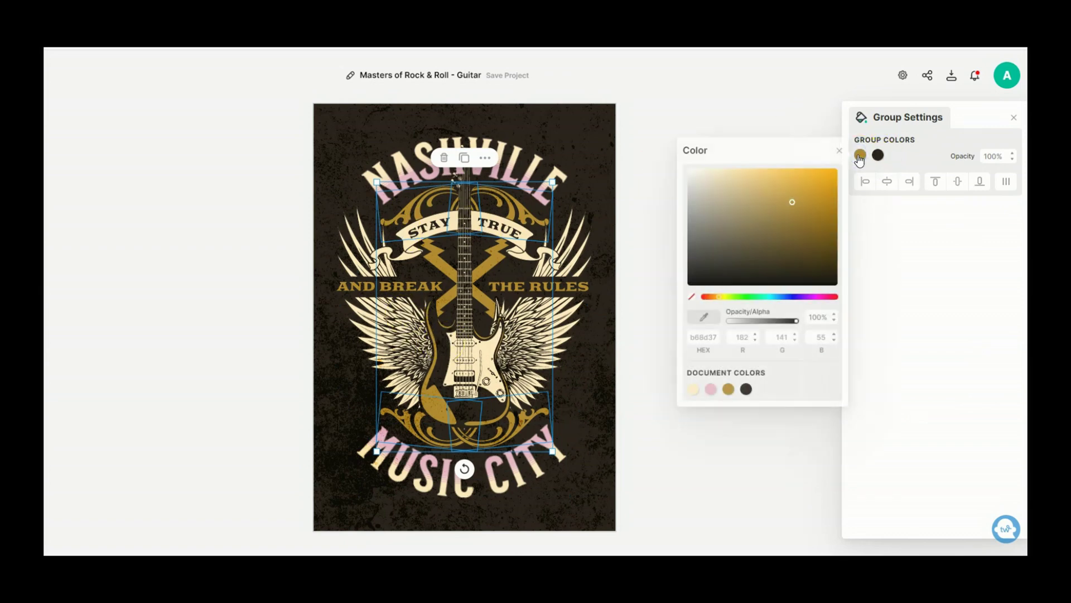
left_click(793, 297)
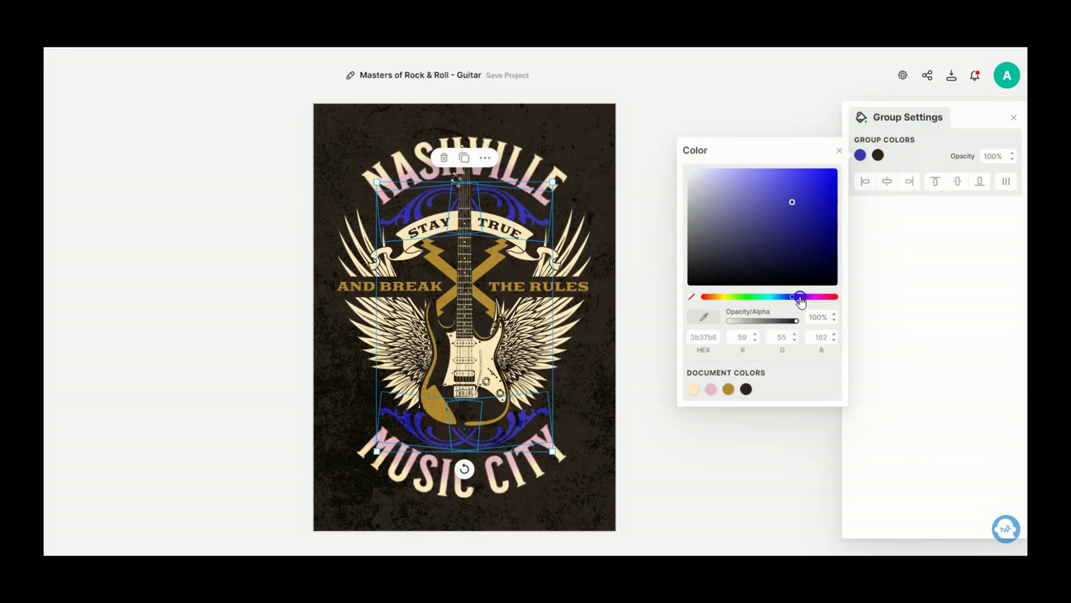
left_click(799, 297)
left_click(792, 202)
left_click_drag(792, 203, 816, 263)
left_click(586, 153)
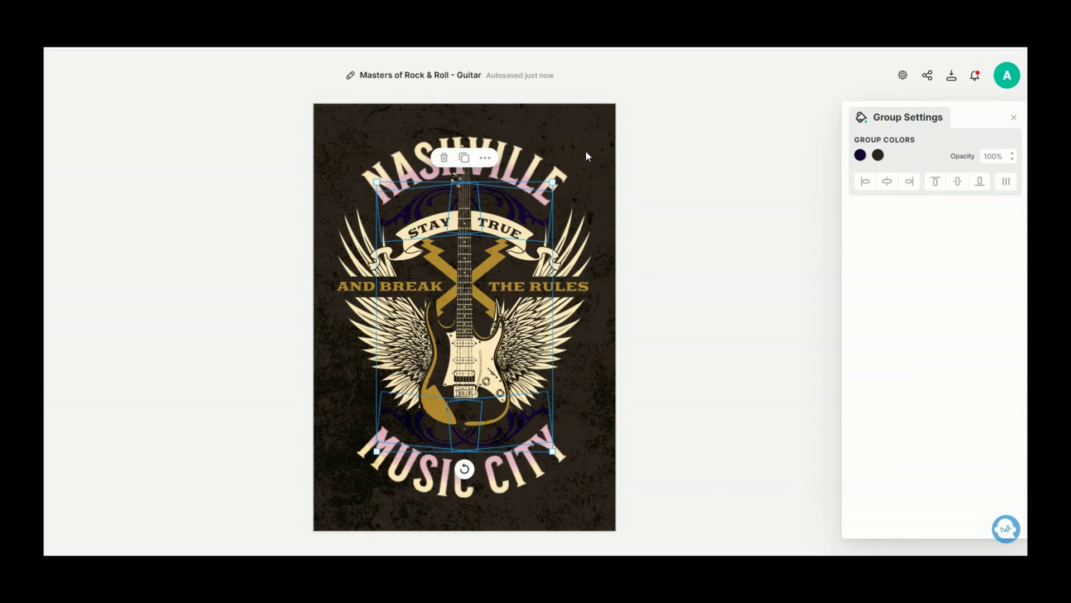
left_click(424, 153)
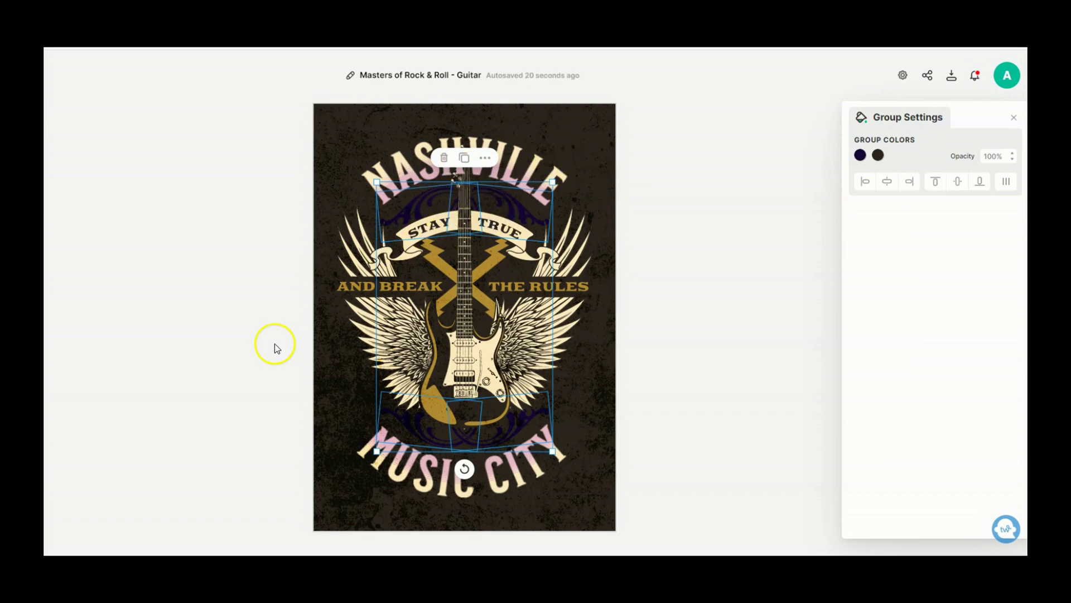
Step: Select the design's background and bring up its Background Color options
left_click(577, 131)
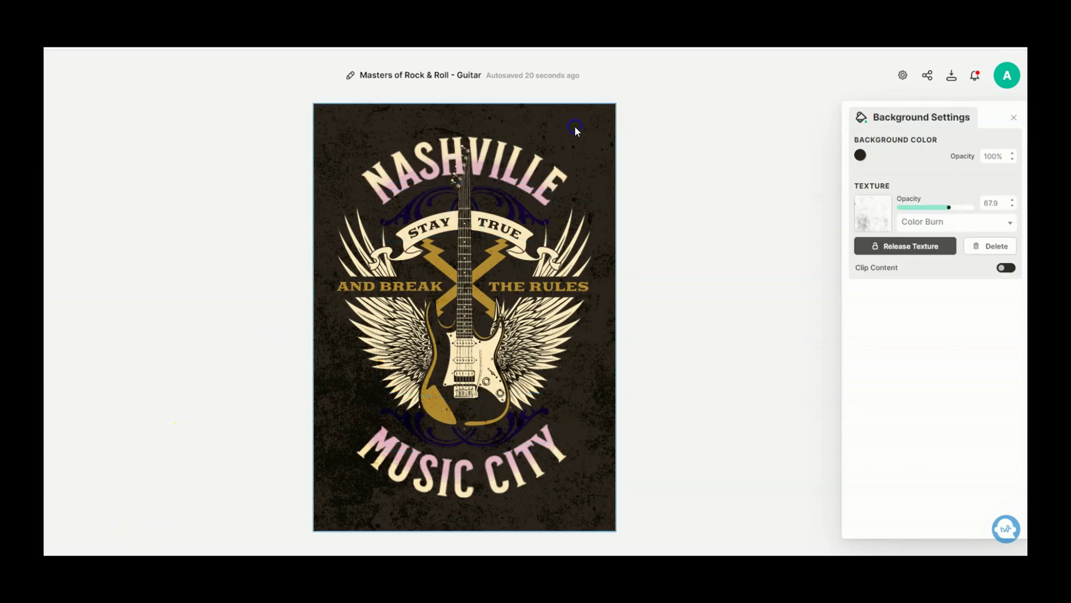
left_click(860, 157)
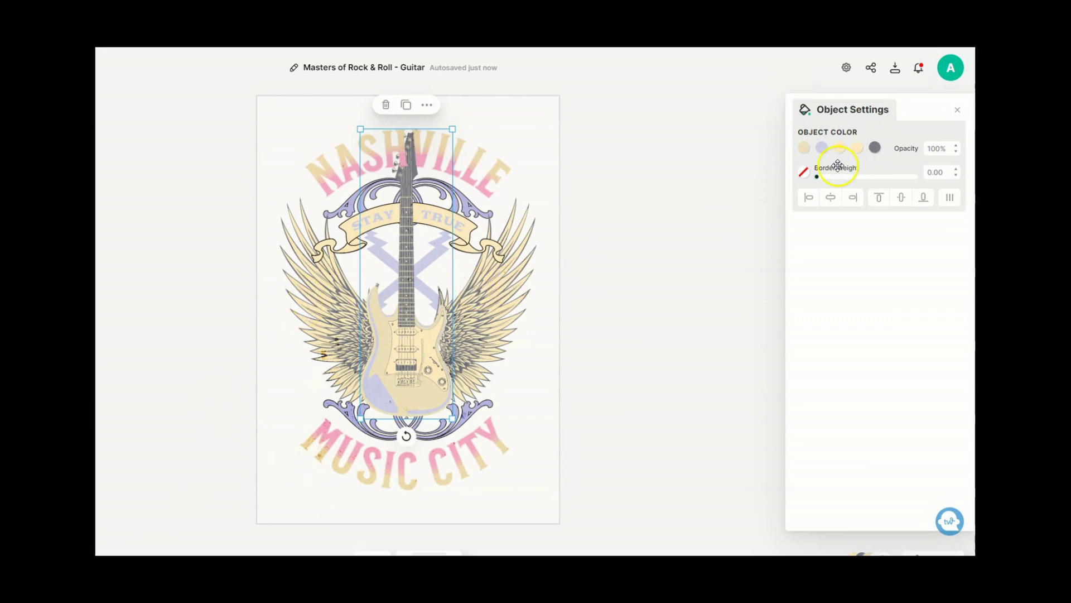
Step: Give the guitar's second object colour a document colour, then download the design
left_click(821, 148)
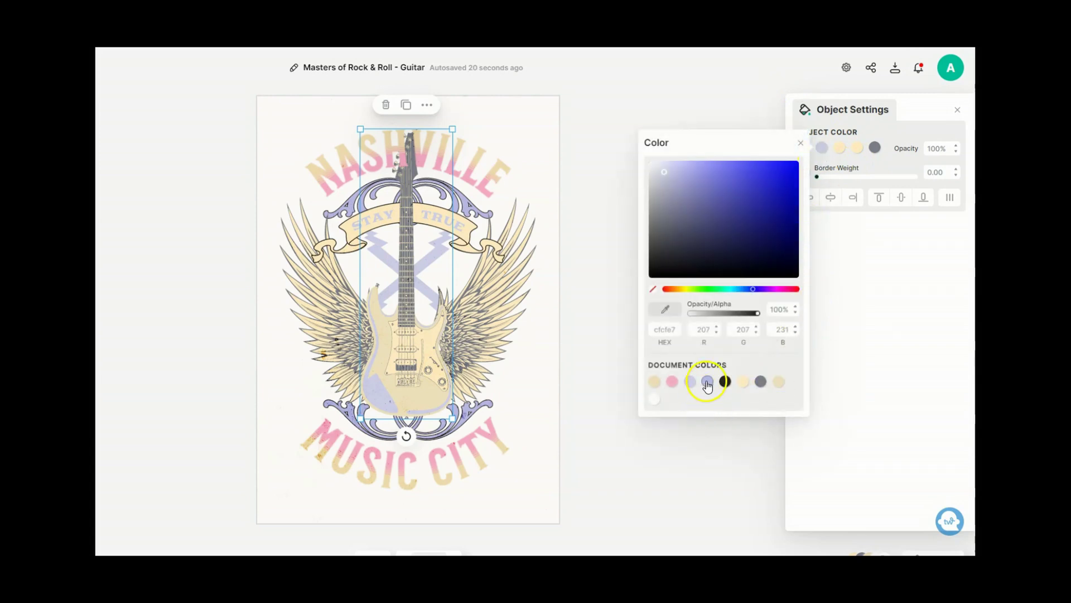
left_click(708, 381)
left_click(499, 311)
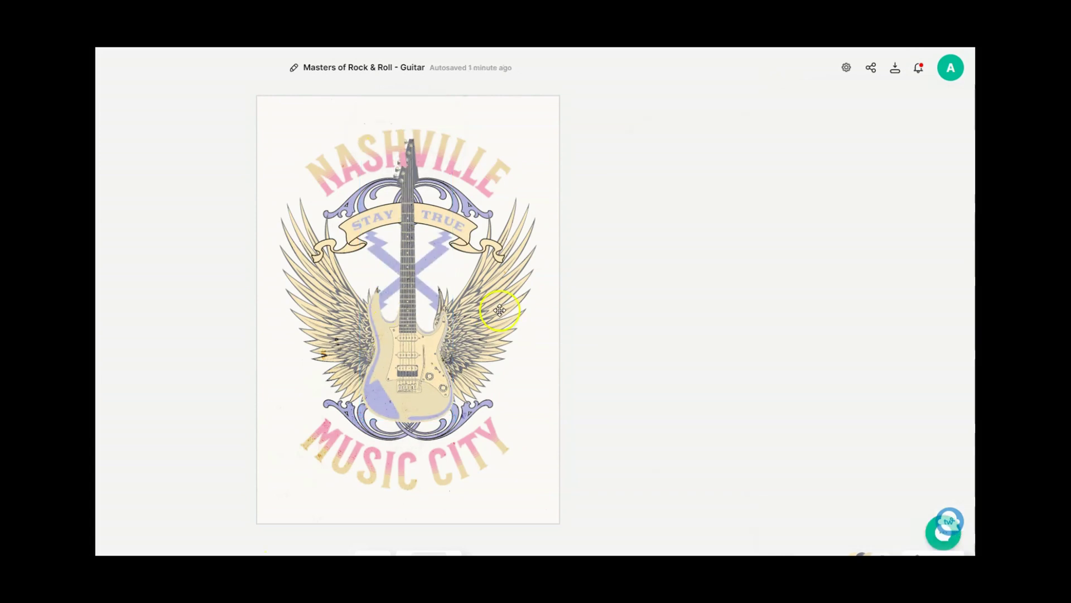
left_click(895, 69)
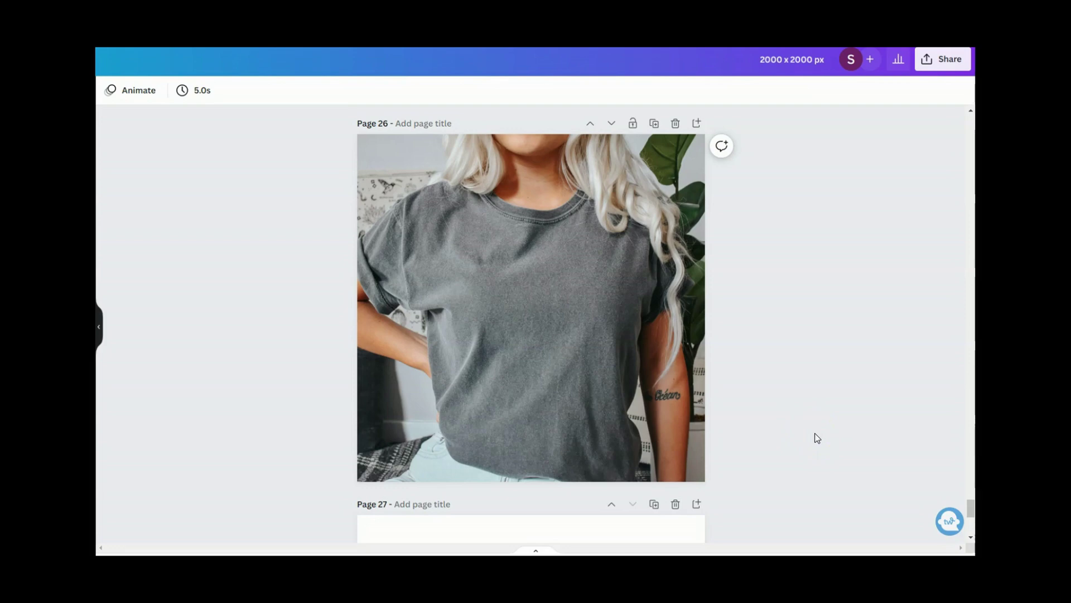
Step: Paste the Nashville design onto the grey T-shirt photo on Page 26 and centre it on the chest
left_click(558, 452)
left_click(539, 341)
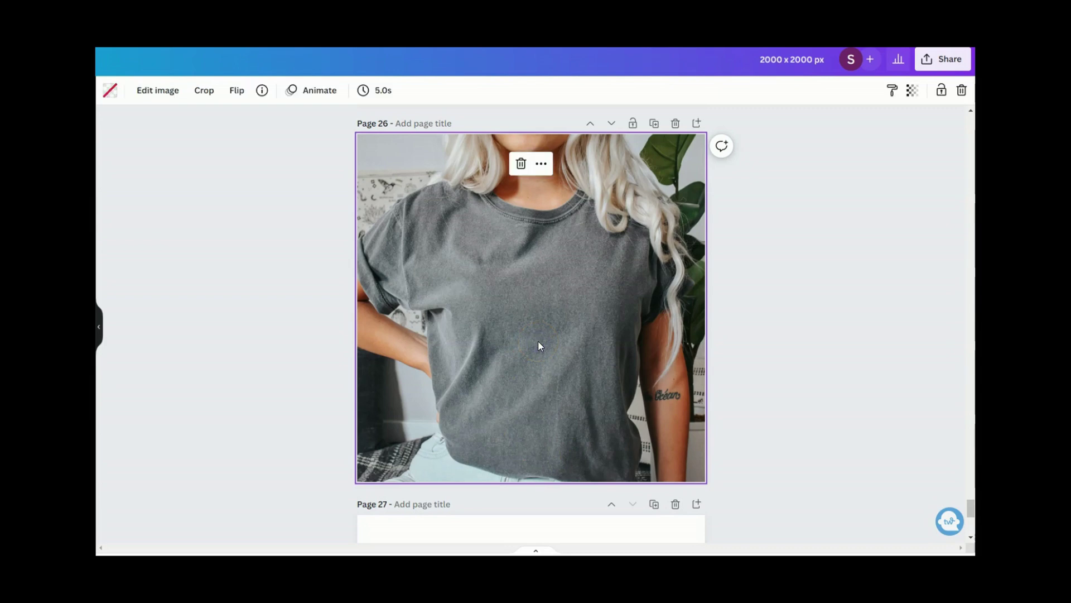
key("ctrl+v")
left_click_drag(532, 348, 536, 345)
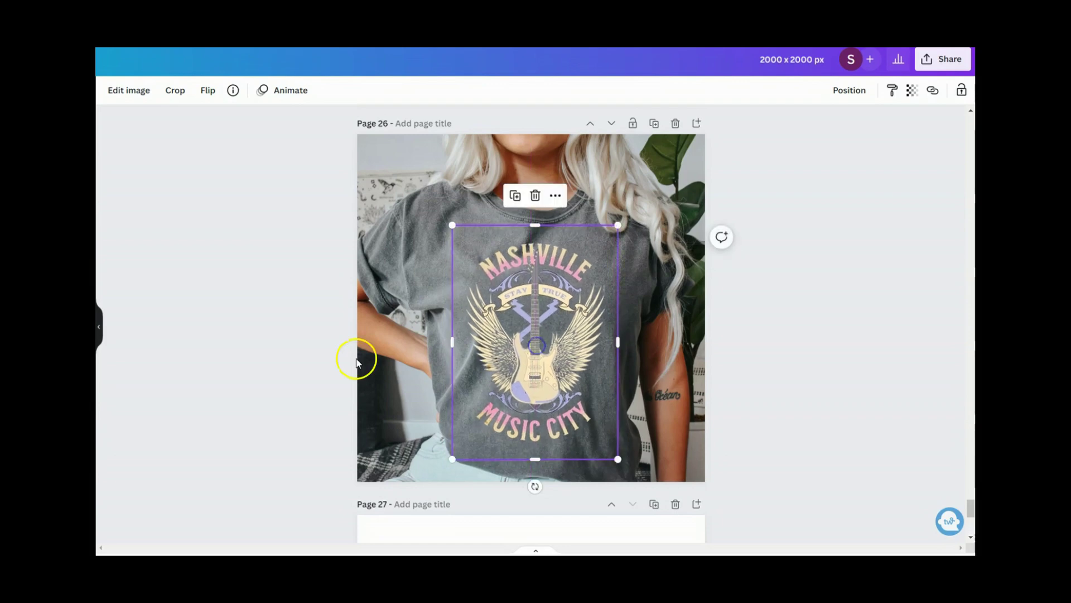
left_click(172, 410)
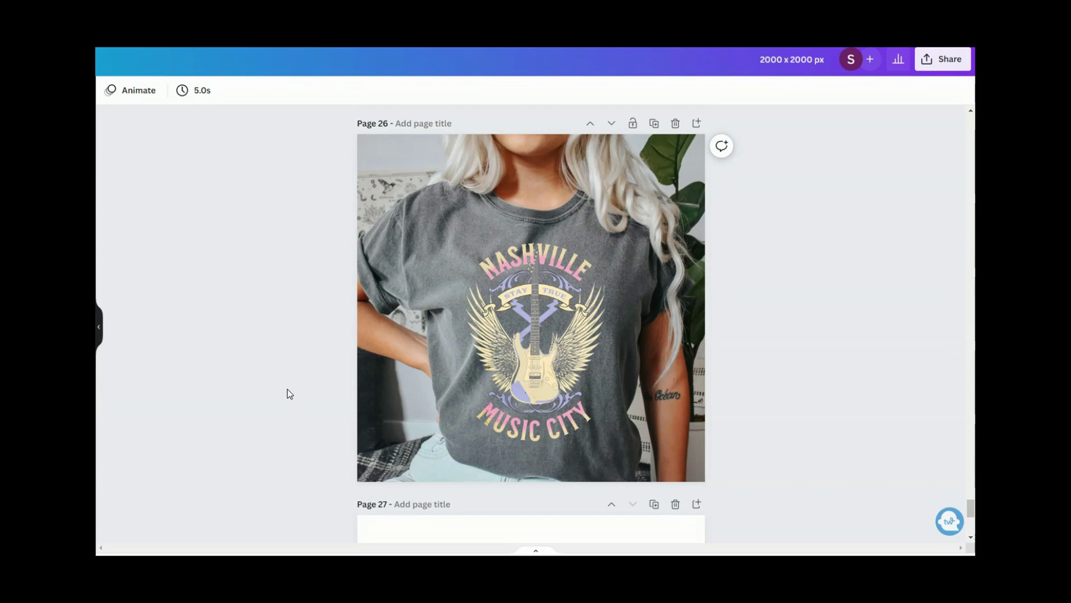
Step: Switch from the Canva mockup to EverBee's Sales History chart (Jan 17 to Feb 15)
left_click(274, 390)
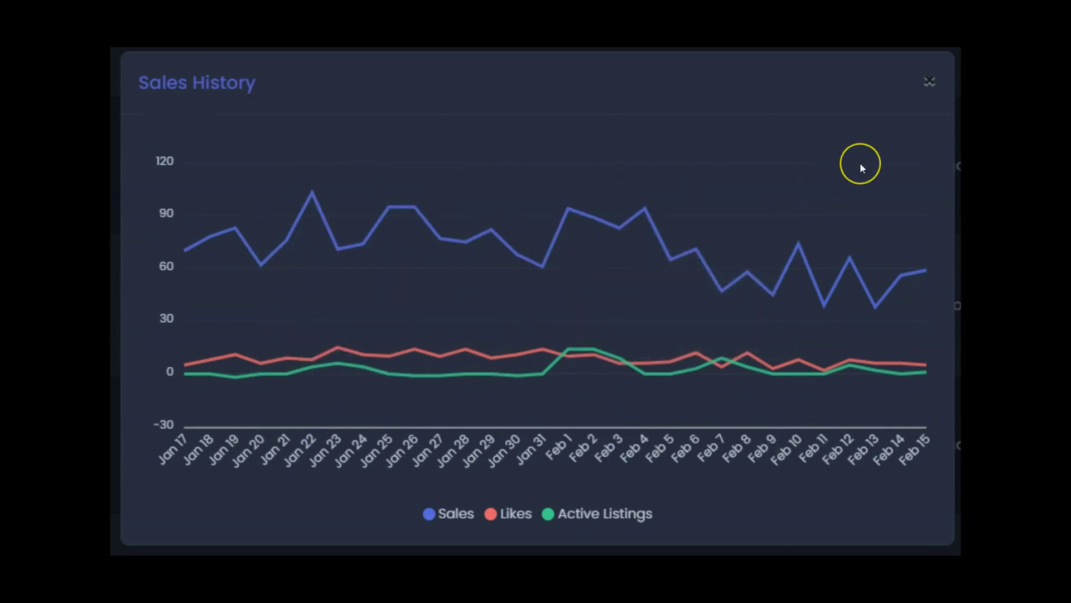
Step: Check the Sales History chart's sales figures for Feb 4
left_click(650, 254)
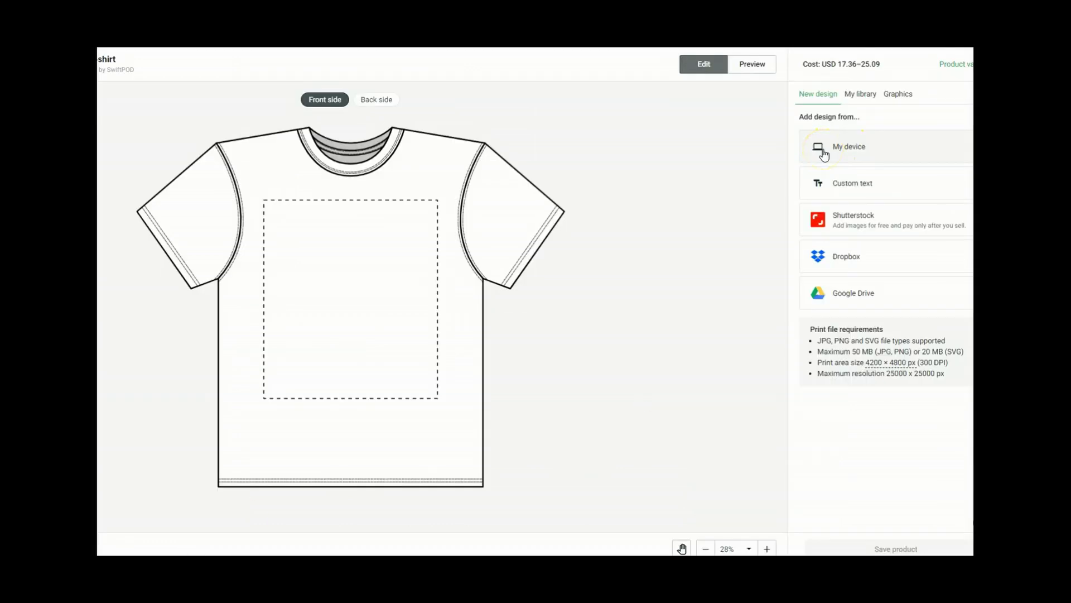
Step: Upload the Nashville design to the shirt front and add Granite and Pepper shirt colours
double_click(165, 445)
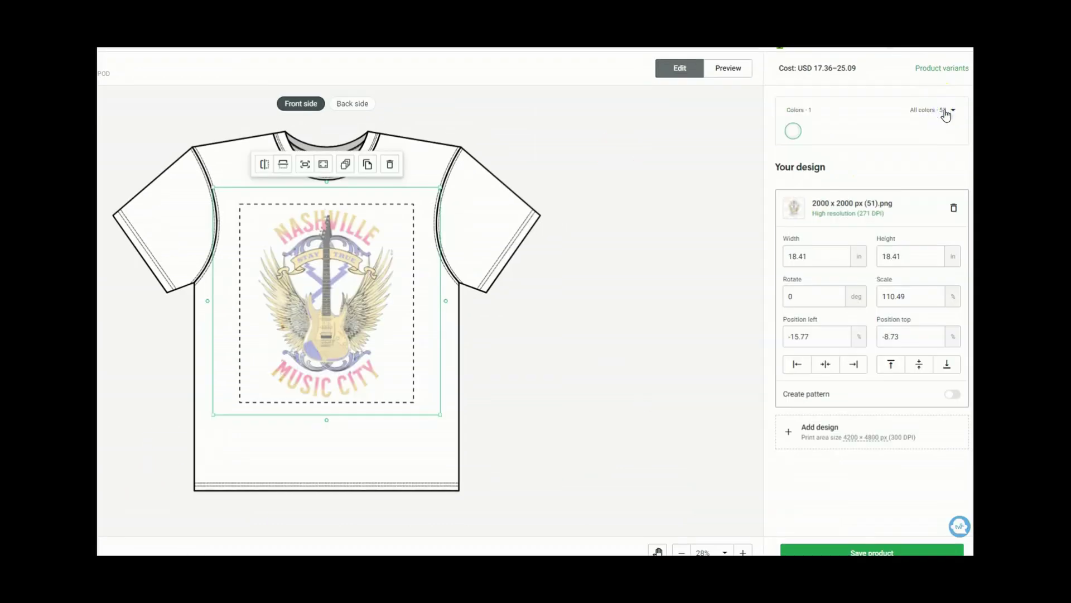
left_click(947, 112)
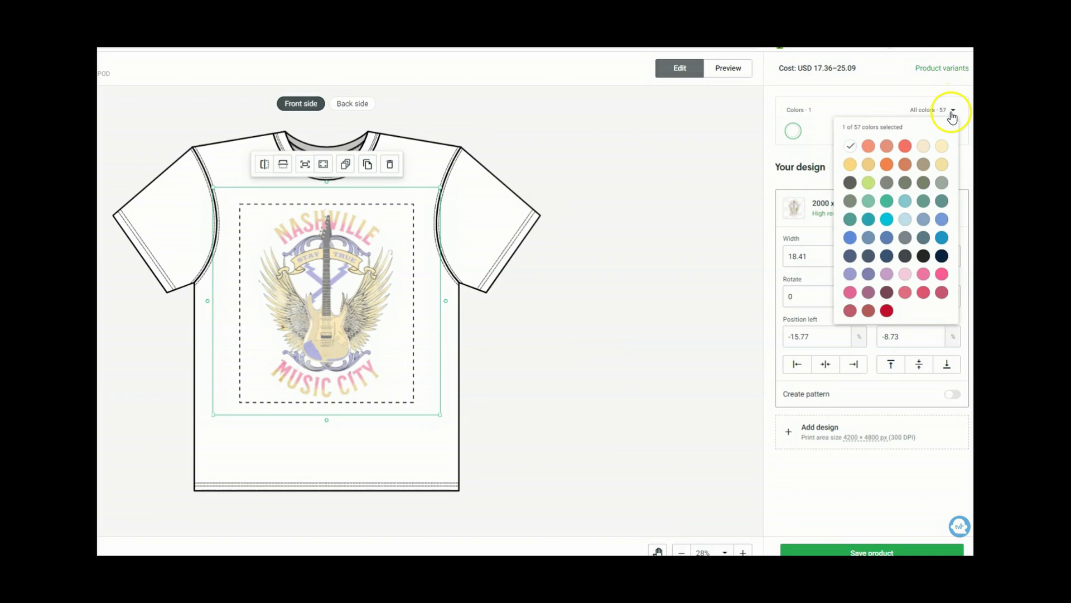
left_click(904, 237)
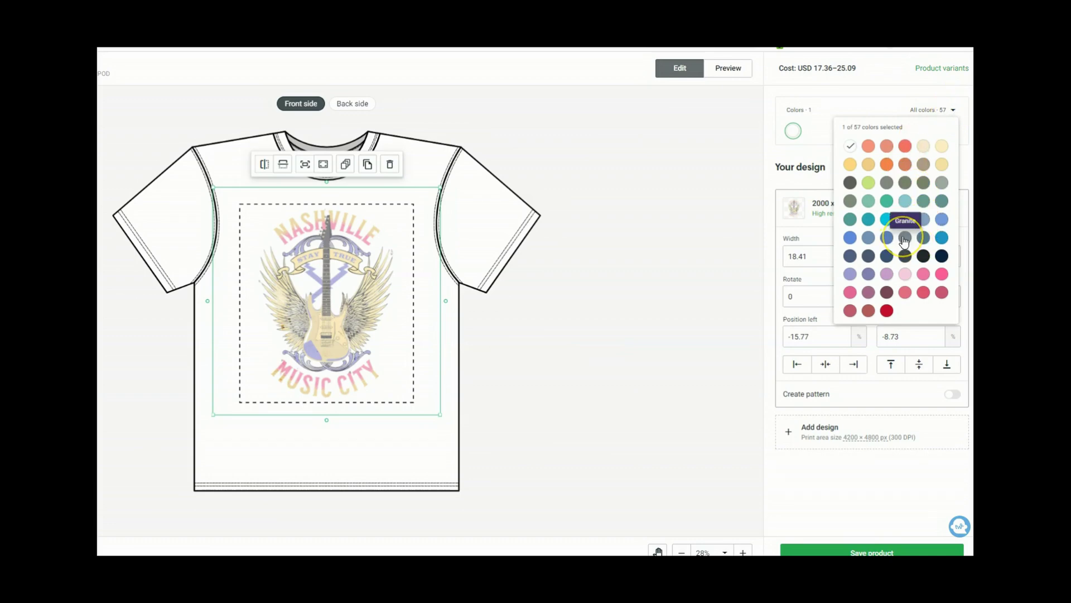
left_click(923, 183)
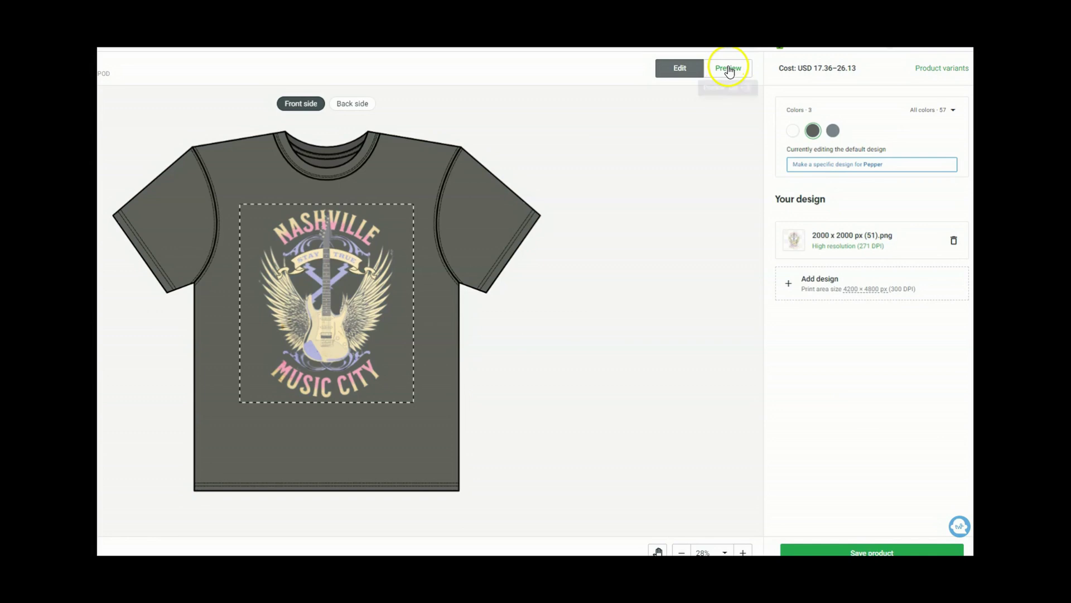
Step: Preview the shirt on a model, save the product, and review its mockups and variant pricing
left_click(729, 69)
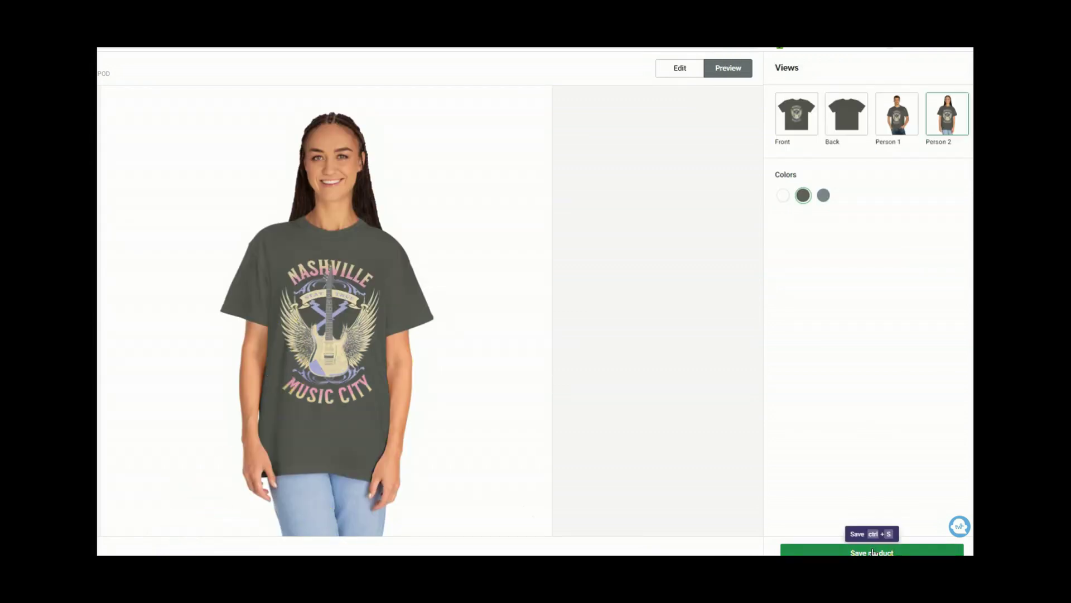
left_click(375, 334)
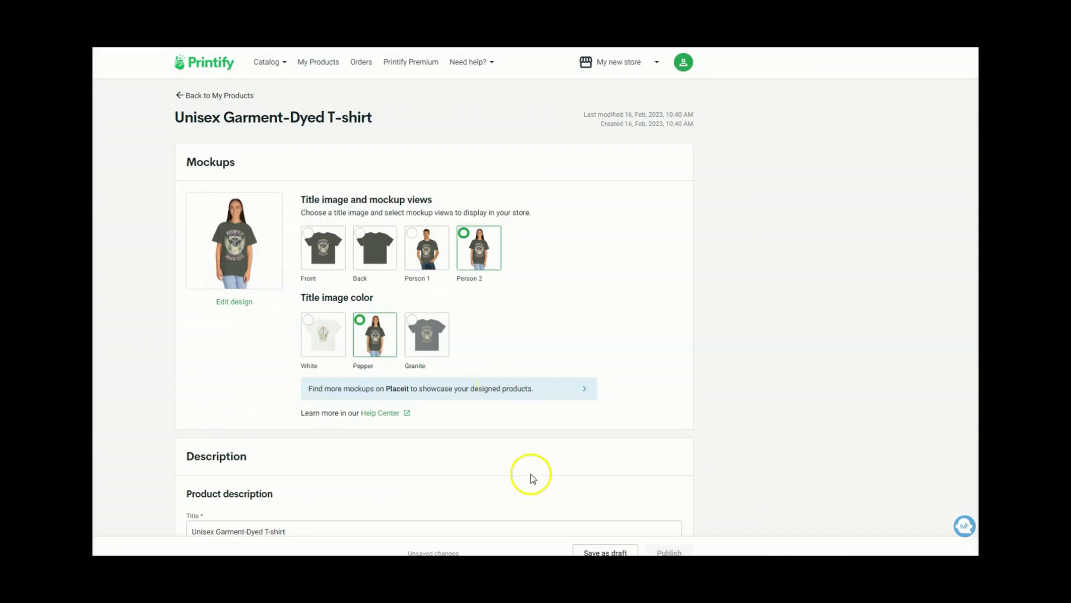
scroll(575, 430, "down", 15)
scroll(578, 440, "up", 1)
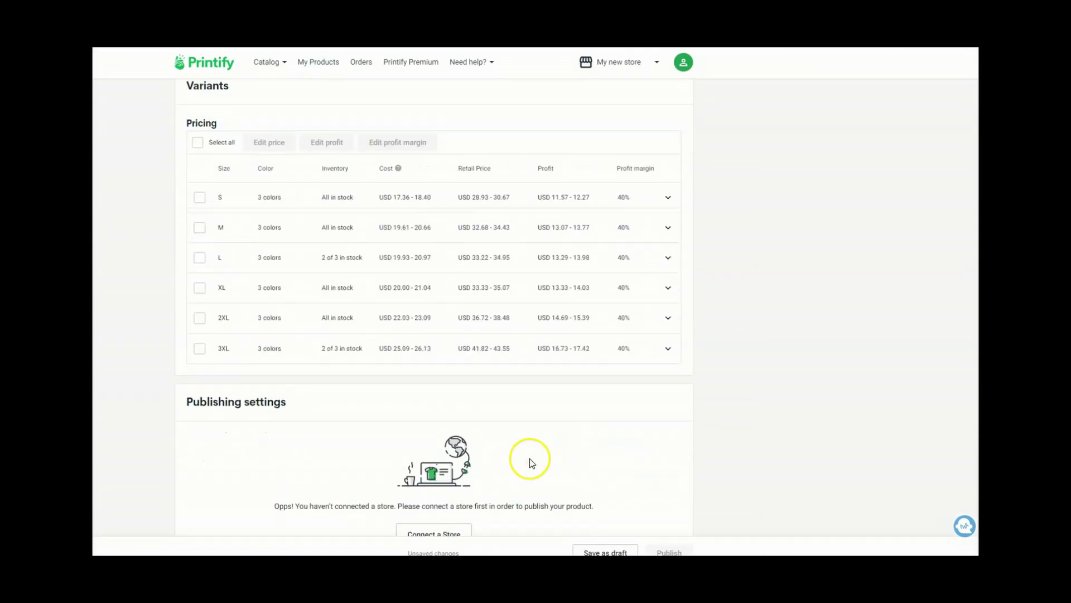
scroll(719, 369, "up", 15)
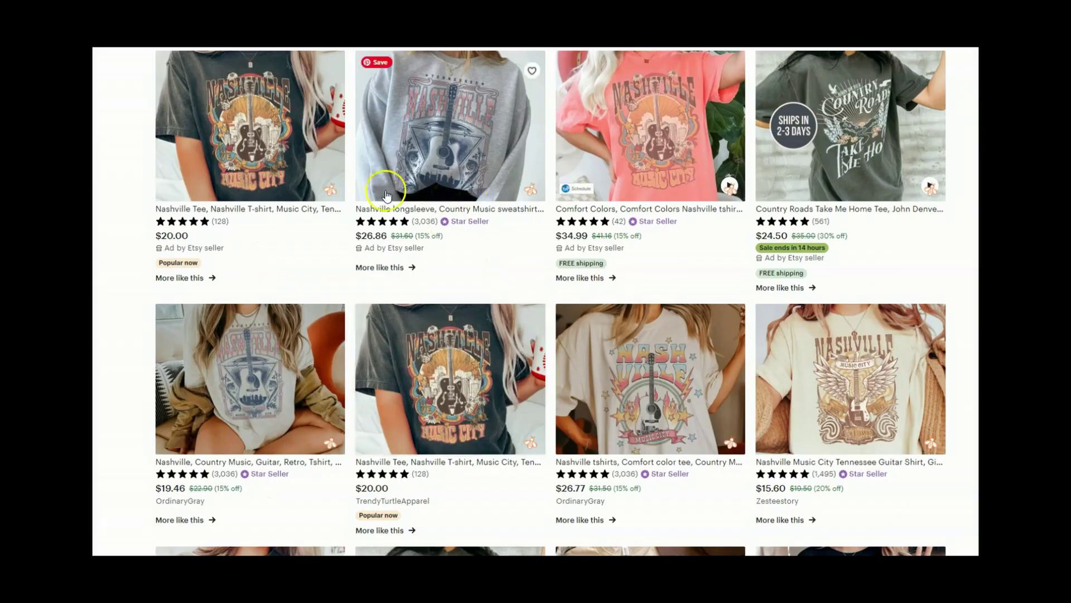
scroll(473, 276, "down", 3)
scroll(473, 276, "down", 10)
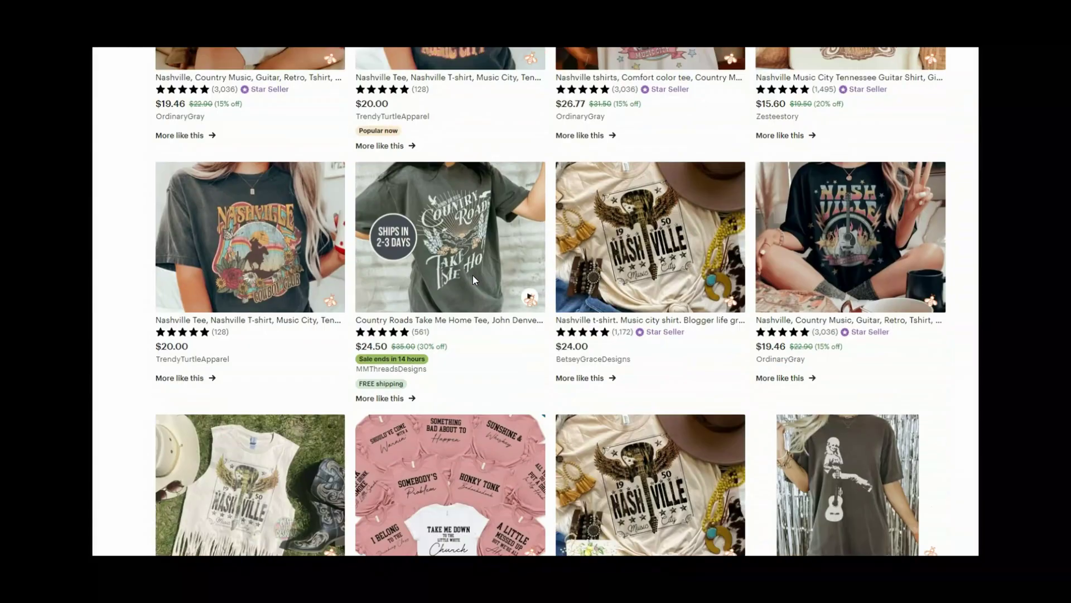
scroll(473, 276, "down", 2)
scroll(473, 276, "up", 15)
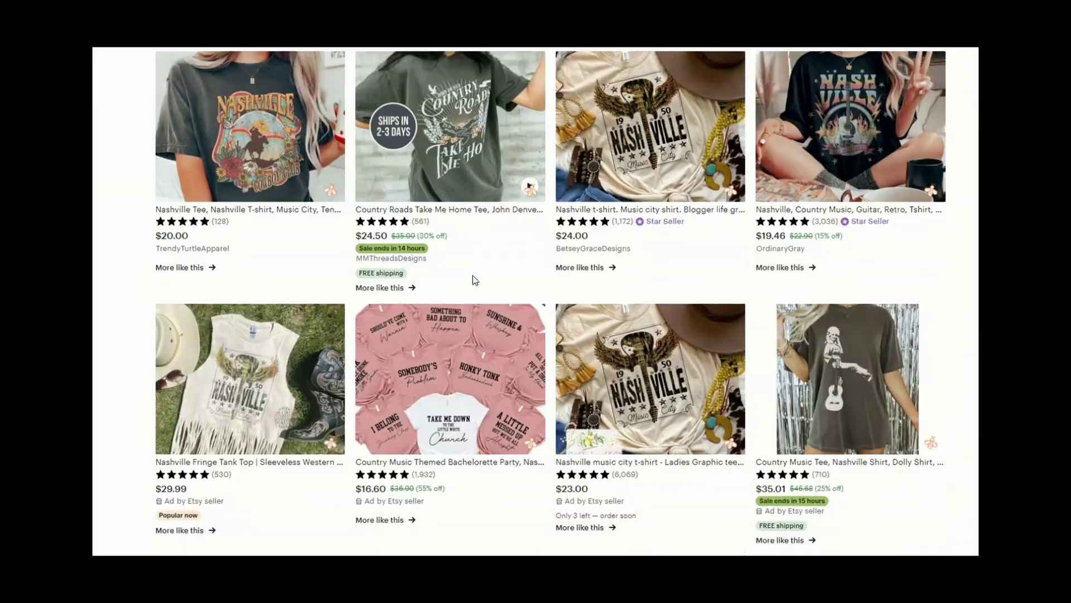
scroll(473, 275, "up", 1)
scroll(473, 276, "down", 2)
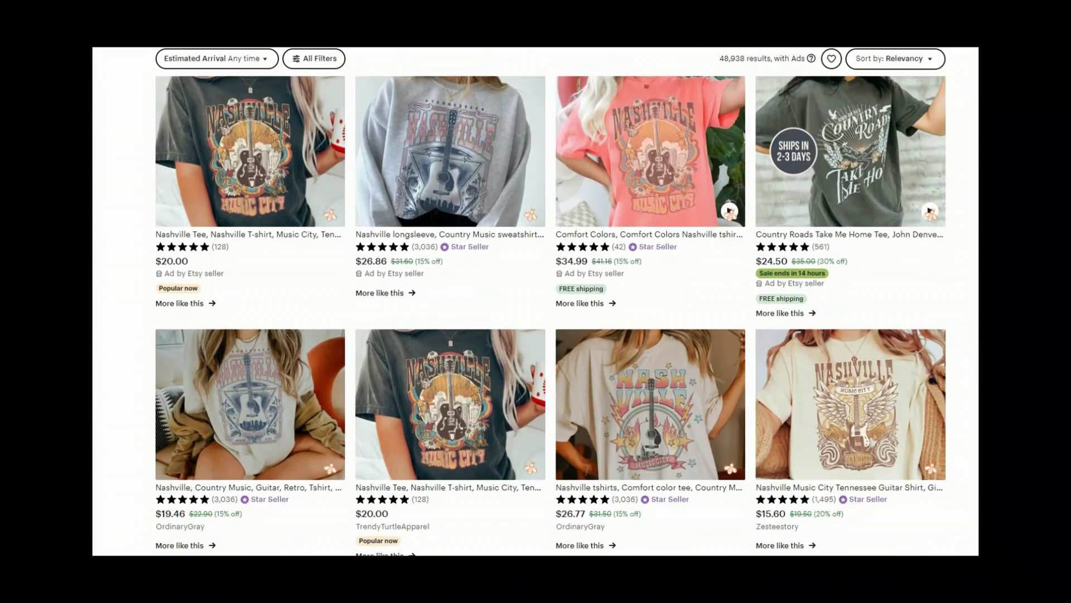